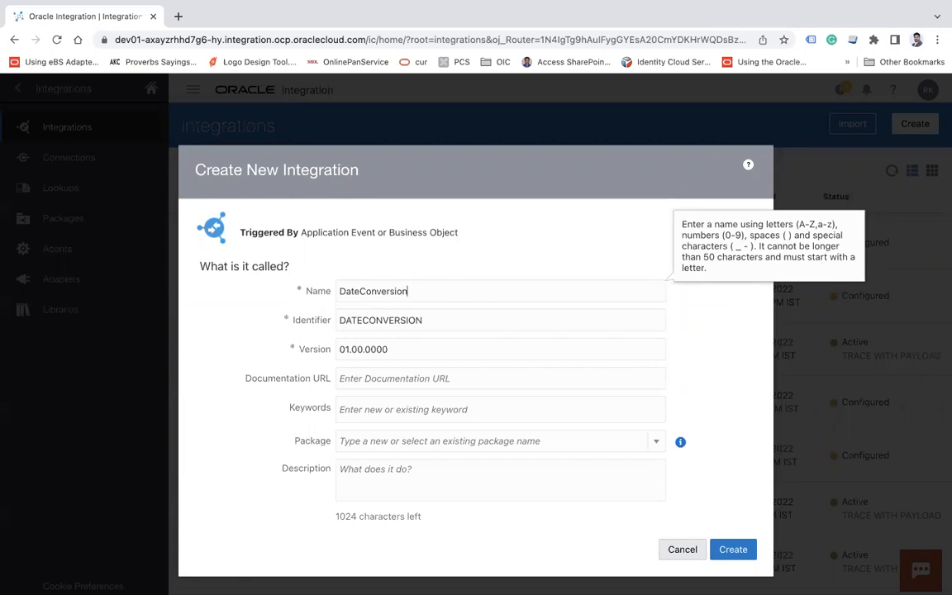
# Name the new integration StringDateConversion and create it
pyautogui.click(340, 291)
pyautogui.write('String')
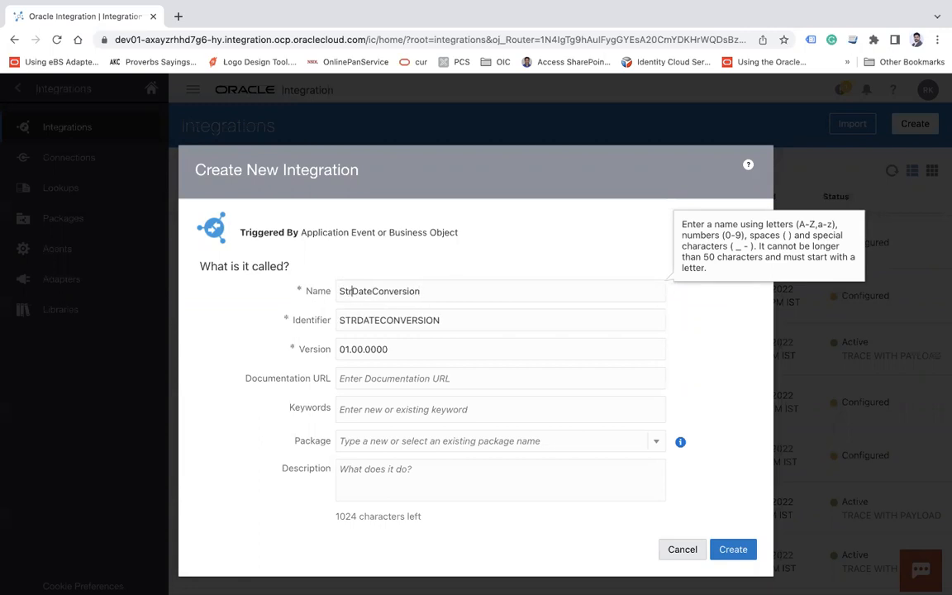
pyautogui.click(732, 551)
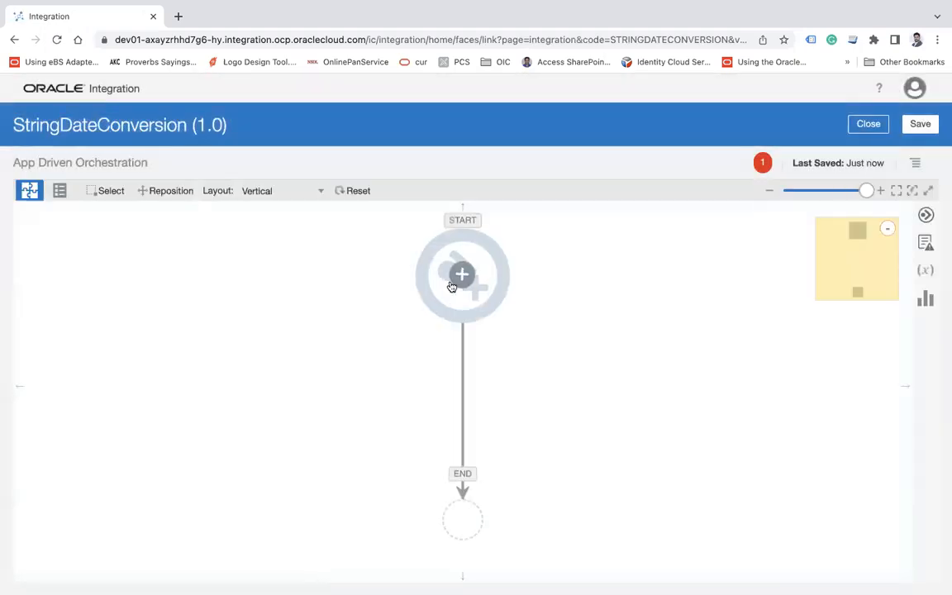
# Add a REST trigger at the start of the integration and name its endpoint Conversion
pyautogui.click(460, 275)
pyautogui.write('rest')
pyautogui.click(544, 418)
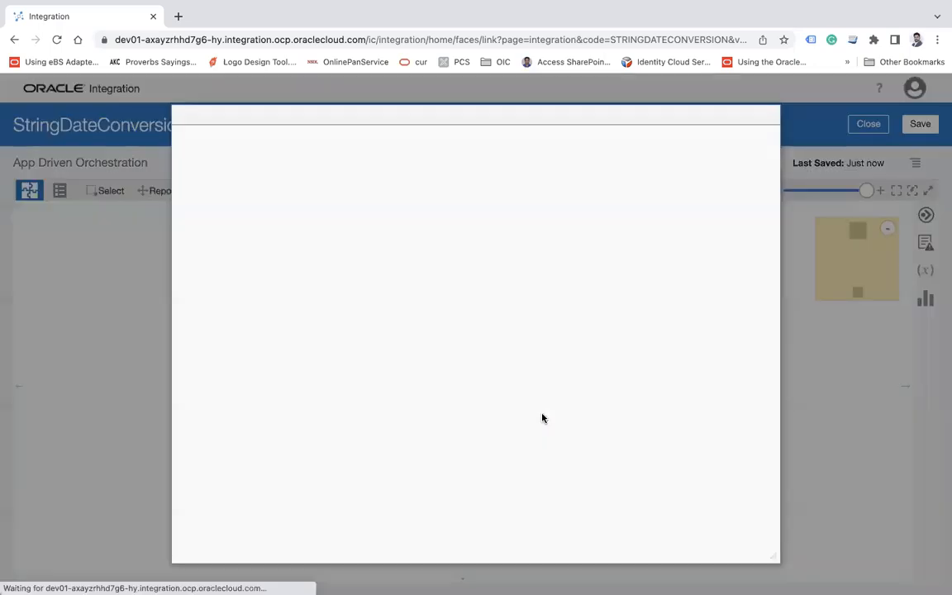
pyautogui.click(416, 249)
pyautogui.write('C')
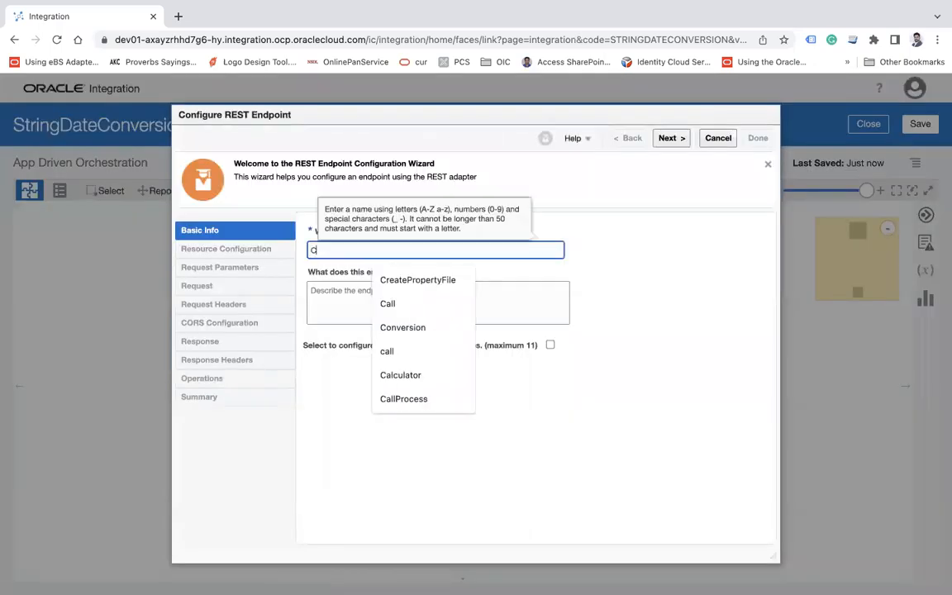
pyautogui.write('onversion')
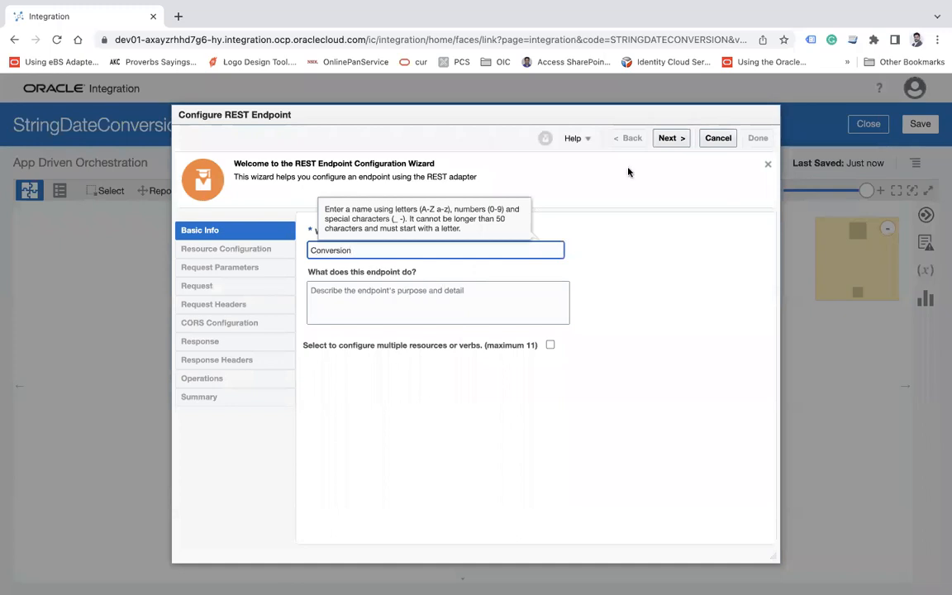
pyautogui.click(671, 139)
# Set the endpoint's relative resource URI to /convert with the GET action, and enable parameters and a response
pyautogui.click(401, 348)
pyautogui.write('/')
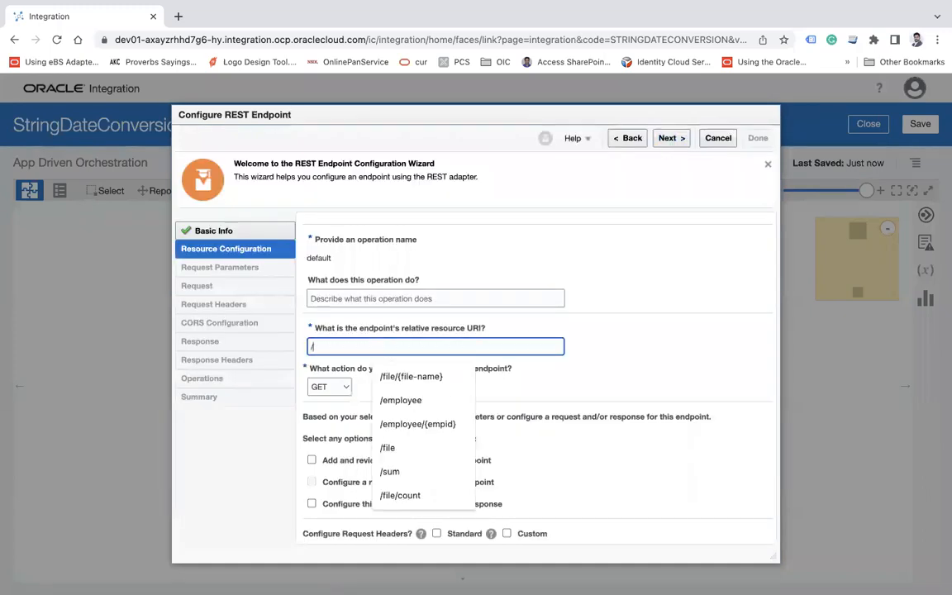
pyautogui.write('convert')
pyautogui.press('Tab')
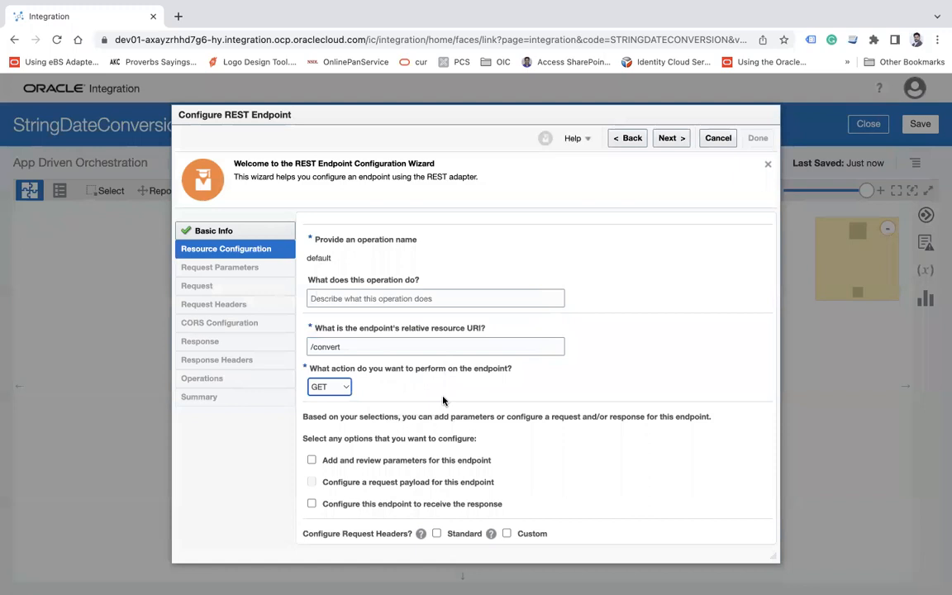
pyautogui.click(311, 461)
pyautogui.click(312, 504)
pyautogui.click(678, 145)
# Add a request query parameter Date with data type string
pyautogui.click(388, 338)
pyautogui.click(388, 376)
pyautogui.write('Dat')
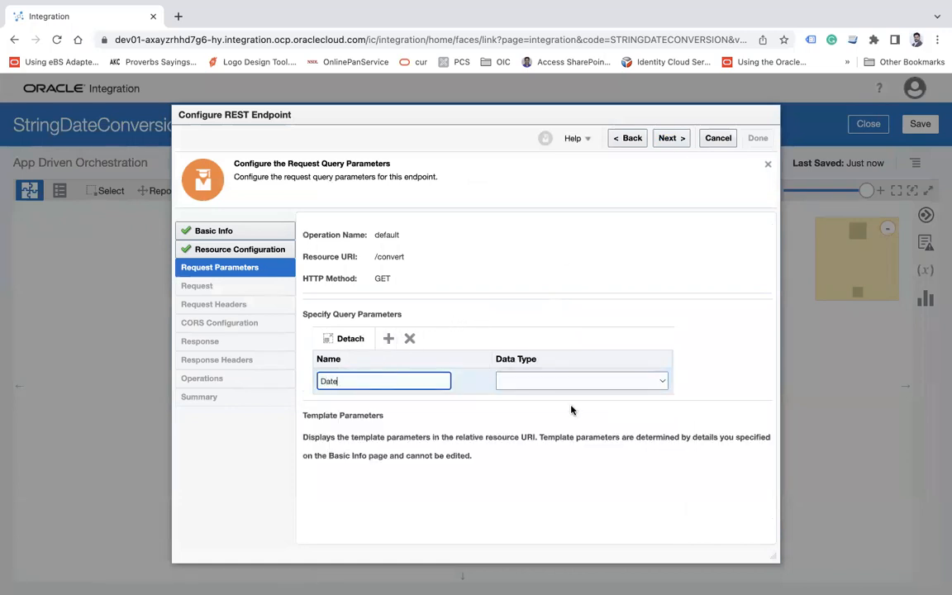
pyautogui.write('e')
pyautogui.click(569, 381)
pyautogui.click(538, 395)
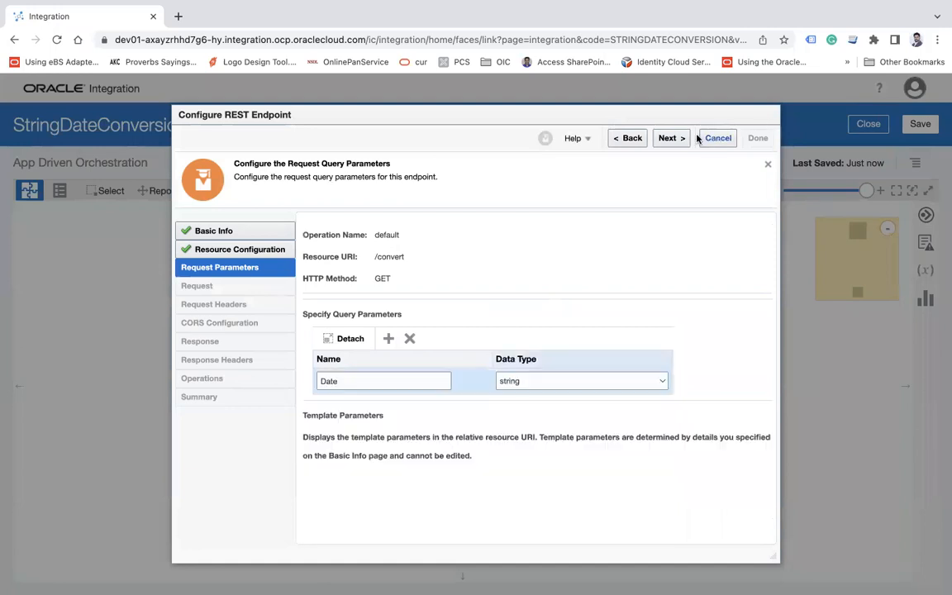
pyautogui.click(672, 139)
# Set the response payload format to JSON Sample and open the inline sample entry
pyautogui.click(331, 403)
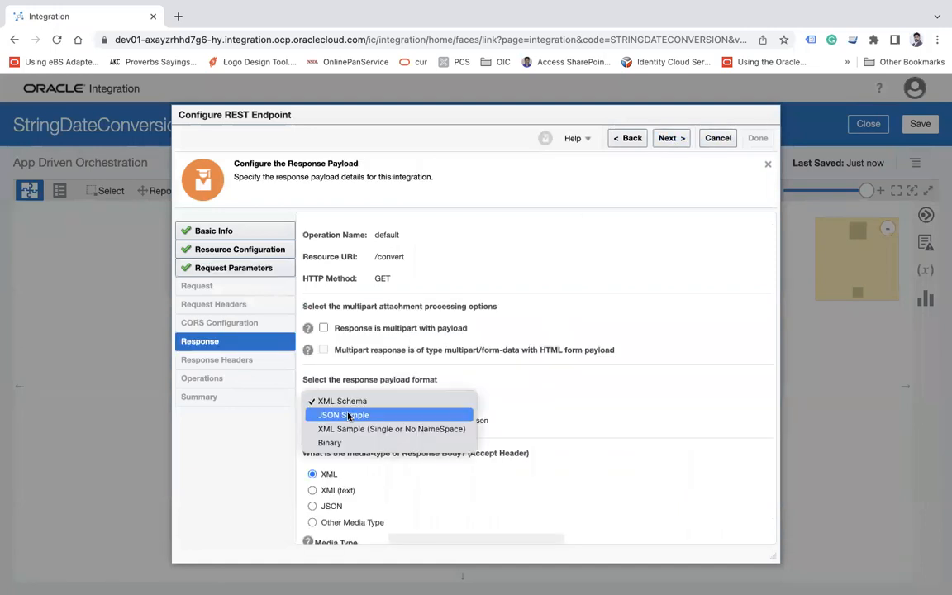
pyautogui.click(346, 418)
pyautogui.click(674, 423)
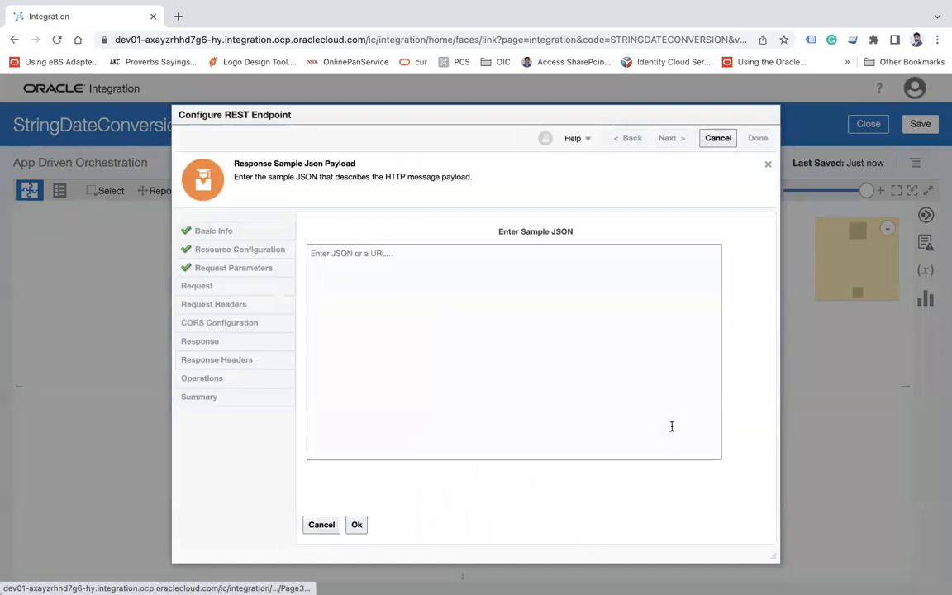
# Enter a sample JSON response with a ConvertedDate field and finish the REST endpoint configuration
pyautogui.click(459, 324)
pyautogui.write('{')
pyautogui.press('Return')
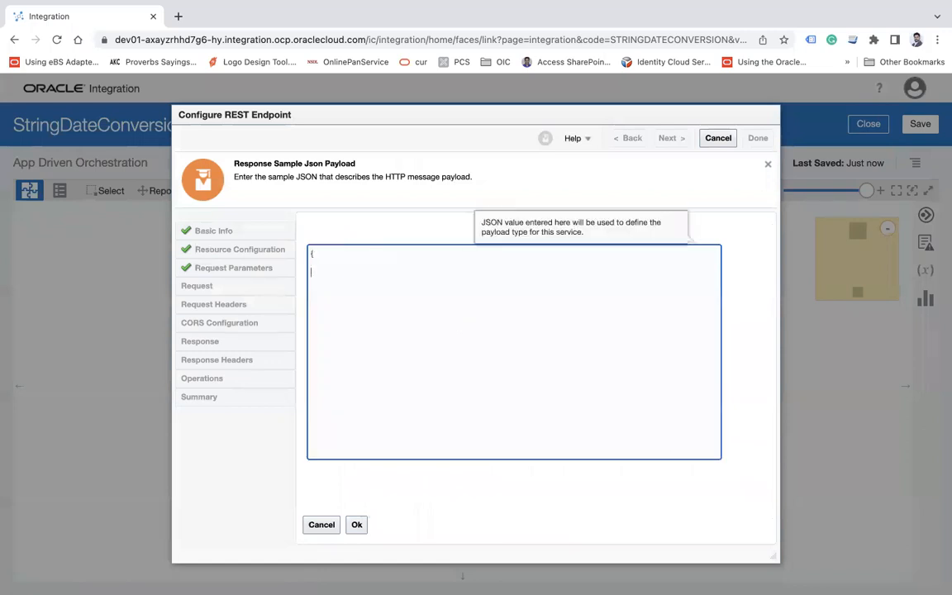
pyautogui.write('"DateConv')
pyautogui.press('BackSpace')
pyautogui.press('BackSpace')
pyautogui.press('BackSpace')
pyautogui.write('cononvertedDate')
pyautogui.click(356, 524)
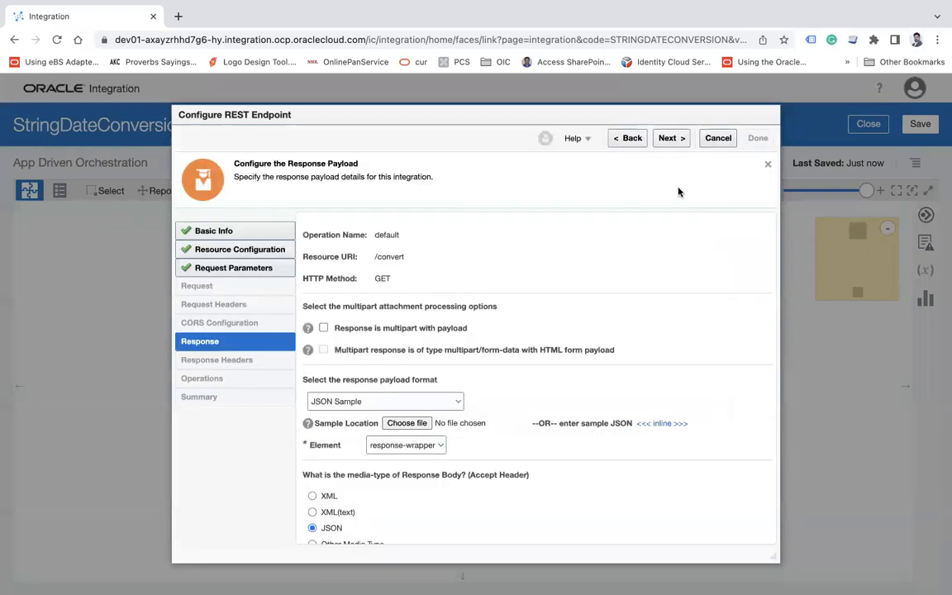
pyautogui.click(686, 140)
pyautogui.click(761, 138)
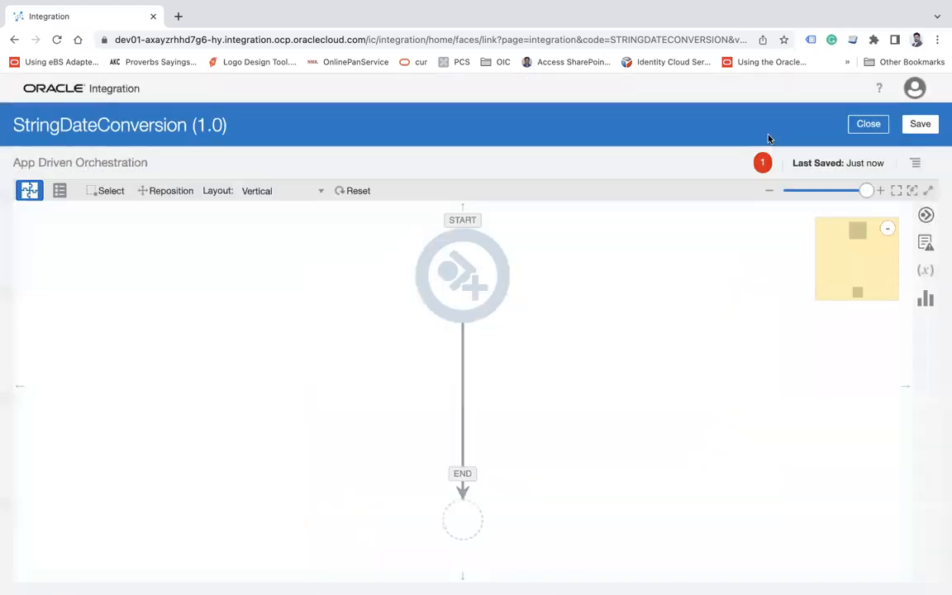
# Set the orchestration layout to Horizontal and open the Map to Conversion mapping for editing
pyautogui.click(351, 195)
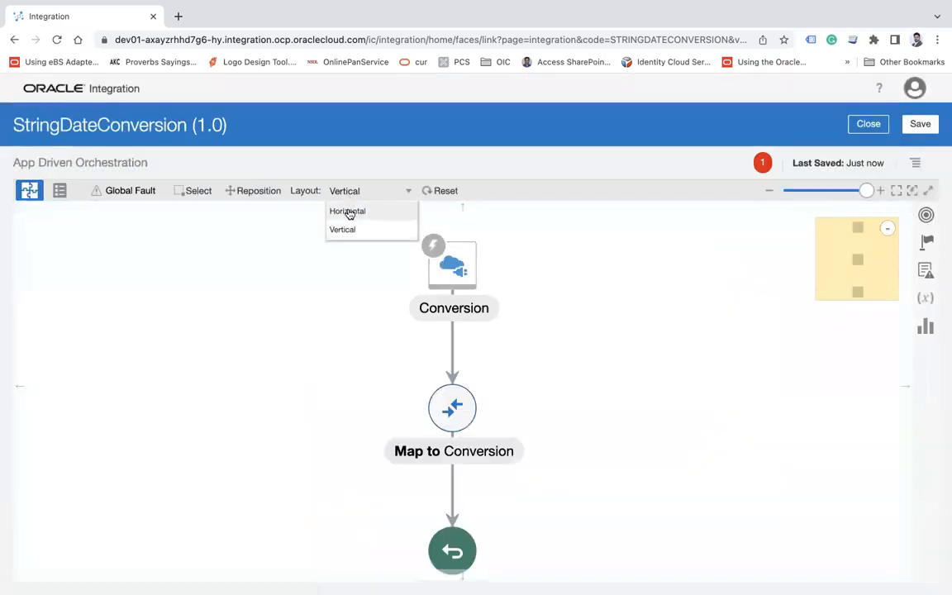
pyautogui.click(350, 211)
pyautogui.click(463, 390)
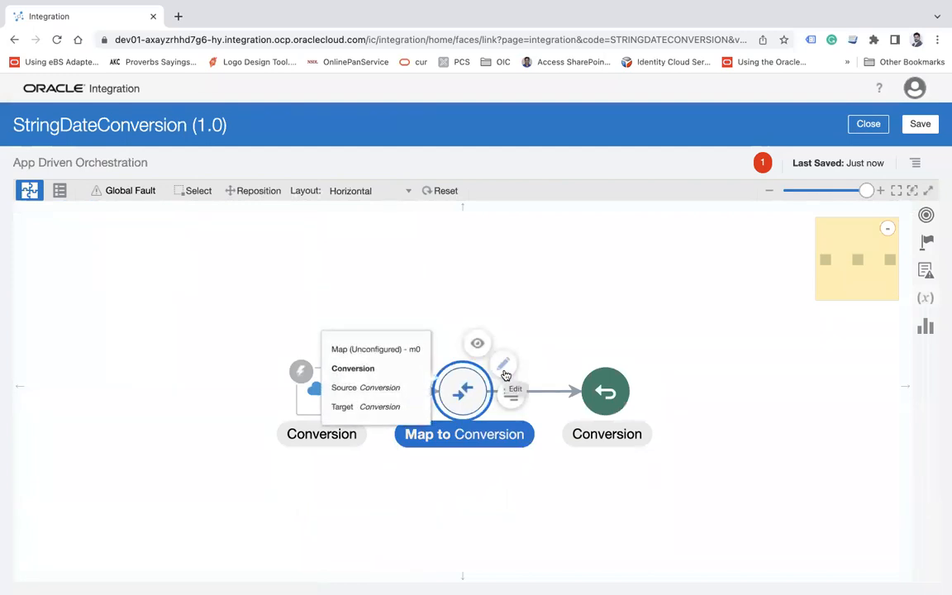
pyautogui.click(505, 372)
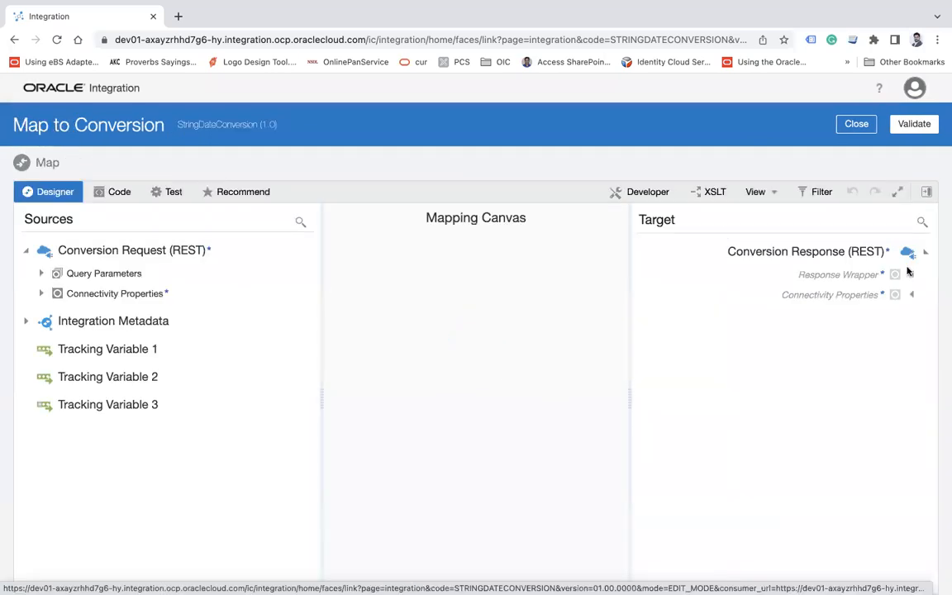
# Expand the response wrapper and query parameters, find the concat function and map it to the Converted Date target
pyautogui.click(913, 277)
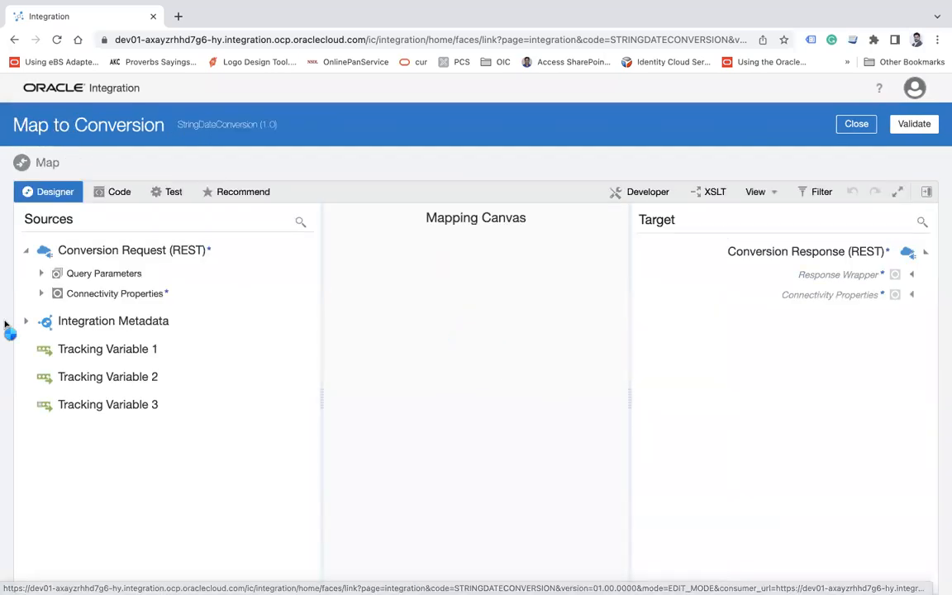
pyautogui.click(41, 272)
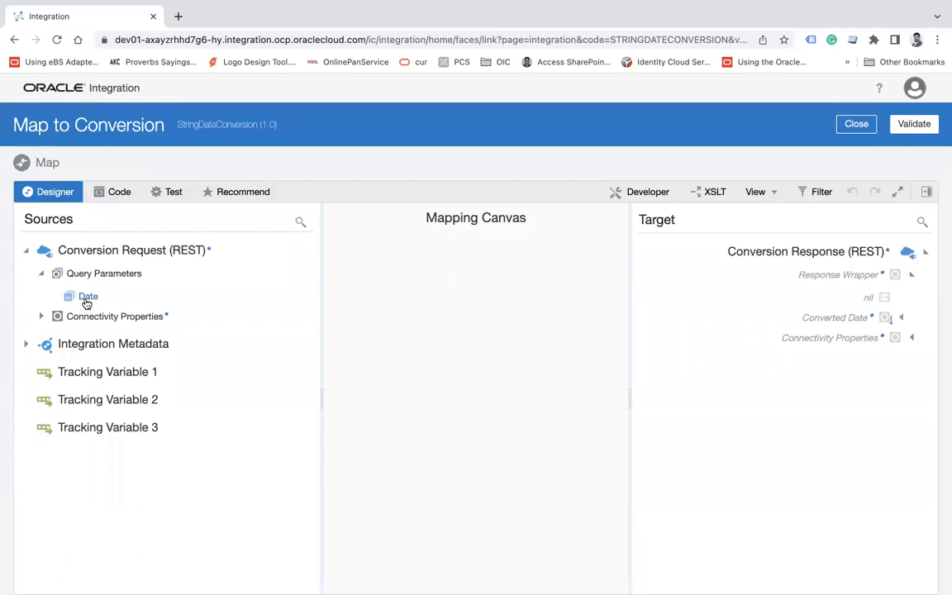
pyautogui.click(927, 192)
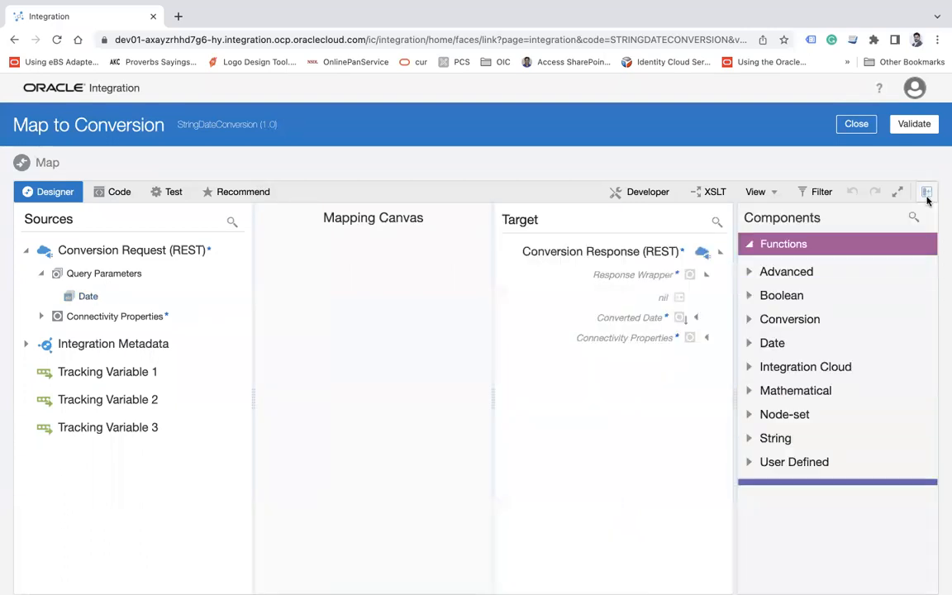
pyautogui.click(914, 218)
pyautogui.write('conc')
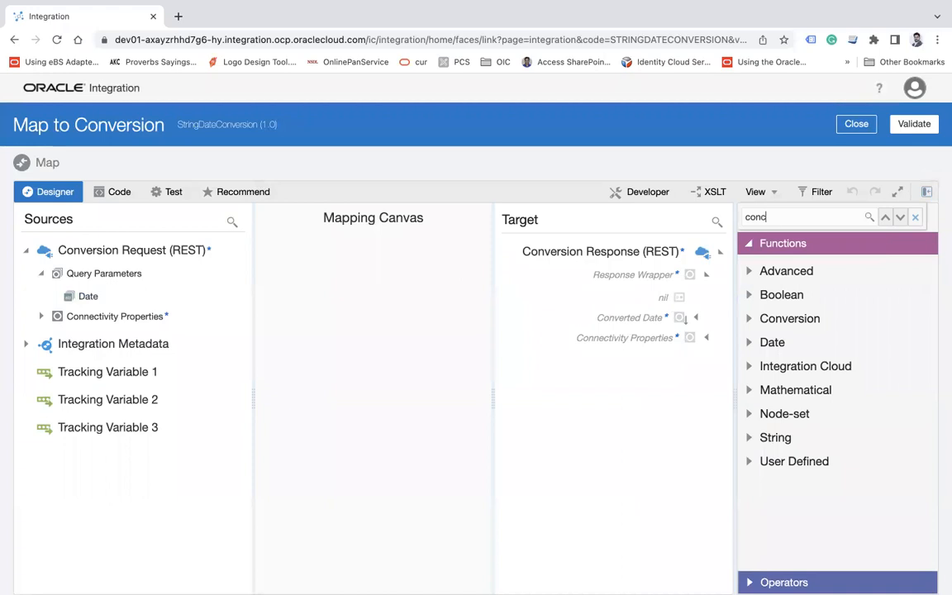
pyautogui.press('Return')
pyautogui.moveTo(806, 287); pyautogui.dragTo(641, 319)
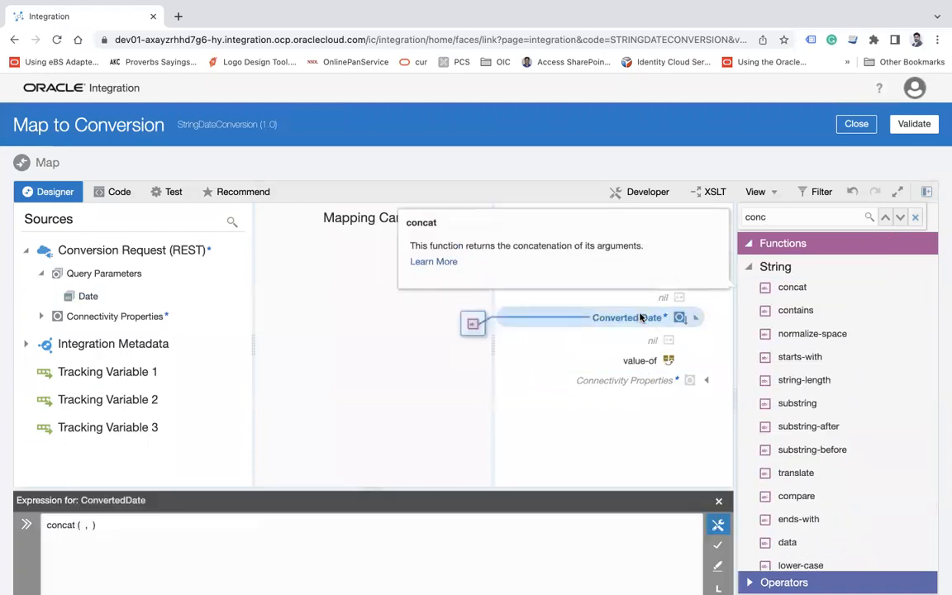
# Find the substring function and insert it as the first argument of concat in the ConvertedDate expression
pyautogui.doubleClick(799, 218)
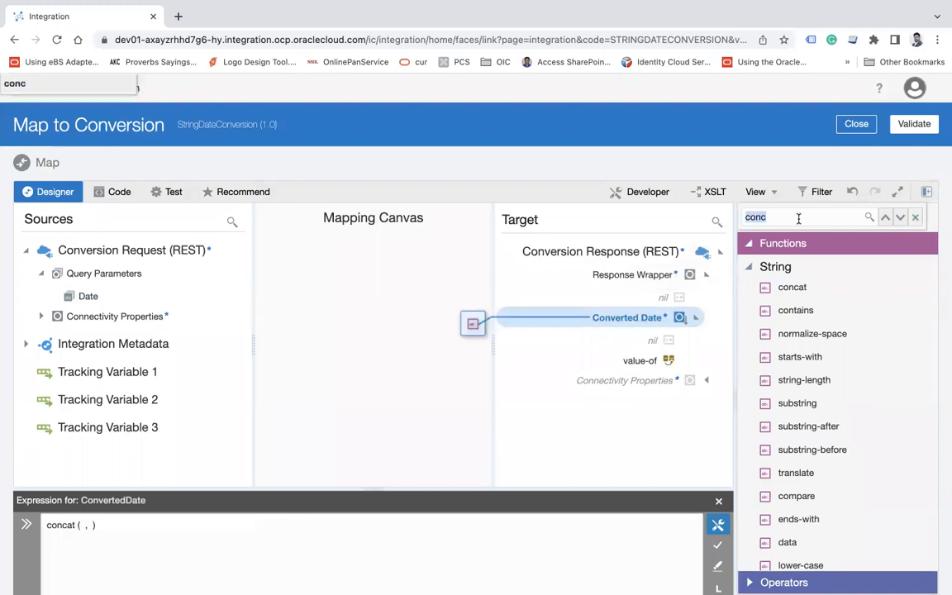
pyautogui.write('sub')
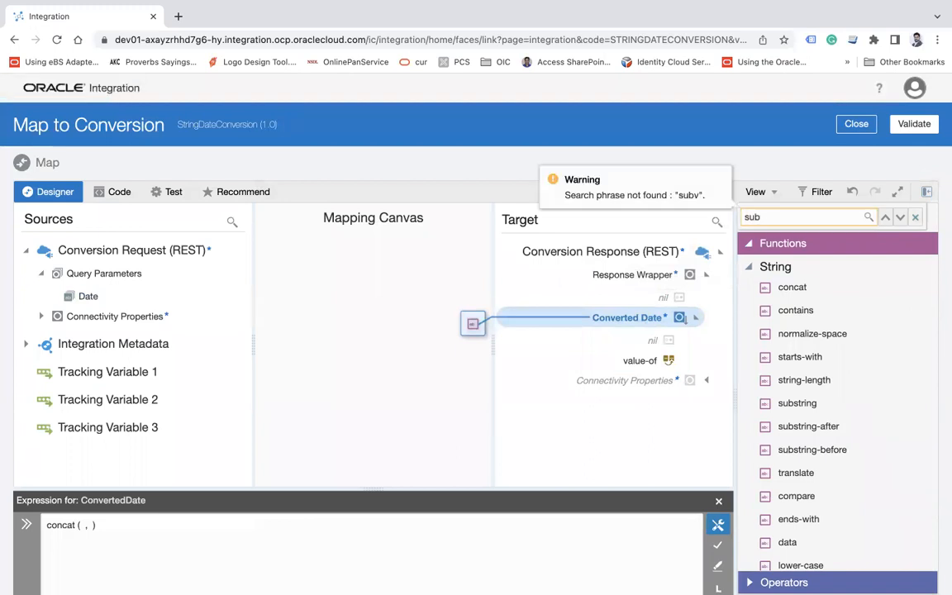
pyautogui.write('vs')
pyautogui.moveTo(471, 444); pyautogui.dragTo(81, 526)
pyautogui.click(95, 526)
pyautogui.press('BackSpace')
pyautogui.press('BackSpace')
pyautogui.press('BackSpace')
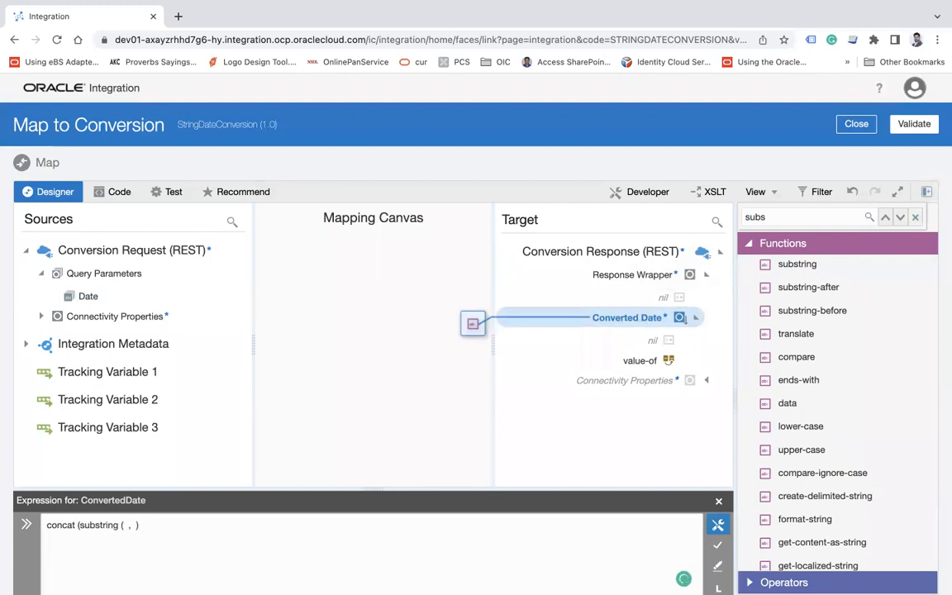
# Pass the Date query parameter to the substring function and write the sample date 2019/09/31 beneath the expression
pyautogui.click(190, 528)
pyautogui.press('BackSpace')
pyautogui.moveTo(89, 296); pyautogui.dragTo(154, 536)
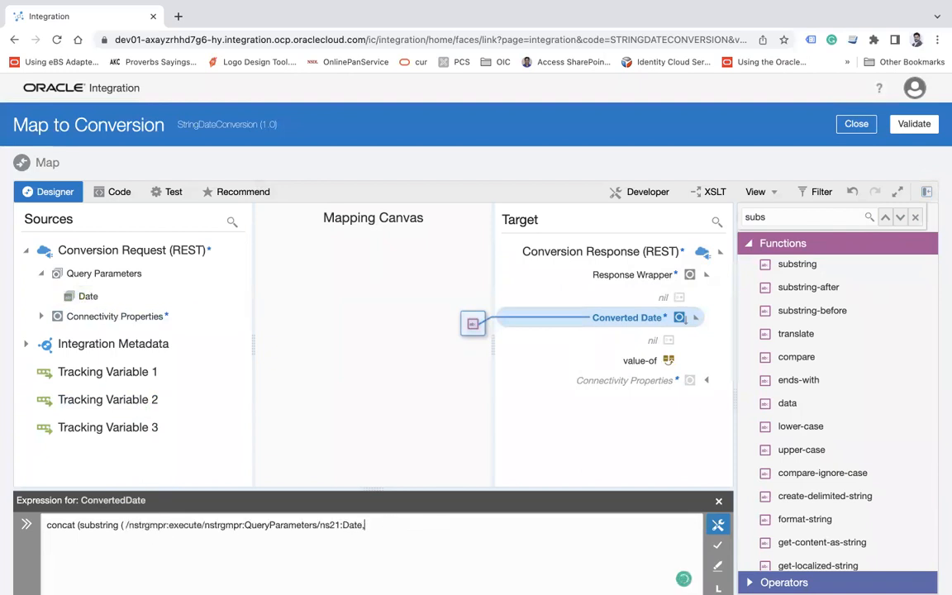
pyautogui.write('2019')
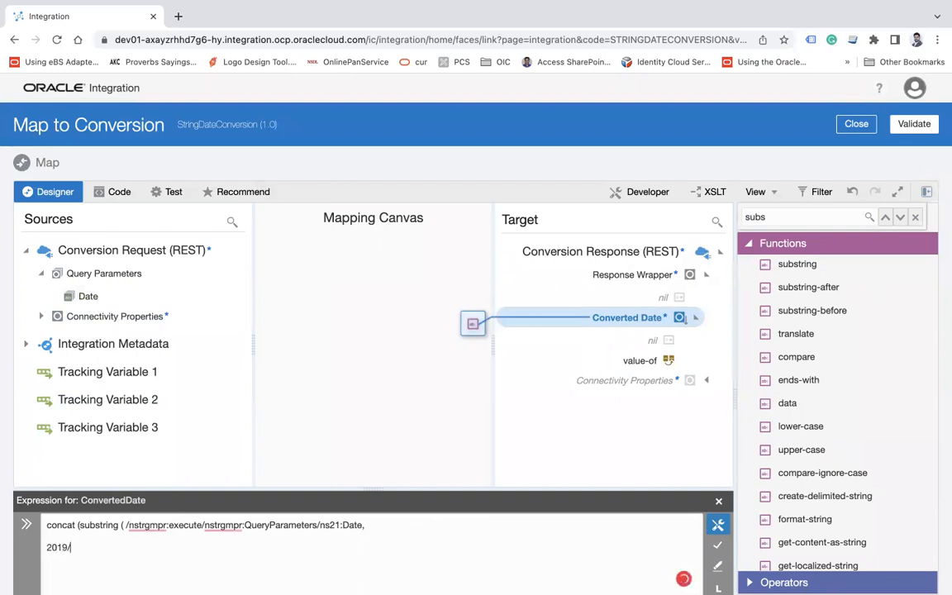
pyautogui.write('/09/31')
# Set the first substring to start at 1 with length 4, and add '-' as the next concat argument
pyautogui.moveTo(66, 547); pyautogui.dragTo(46, 548)
pyautogui.click(46, 548)
pyautogui.click(415, 524)
pyautogui.write('1,4')
pyautogui.doubleClick(48, 548)
pyautogui.click(419, 523)
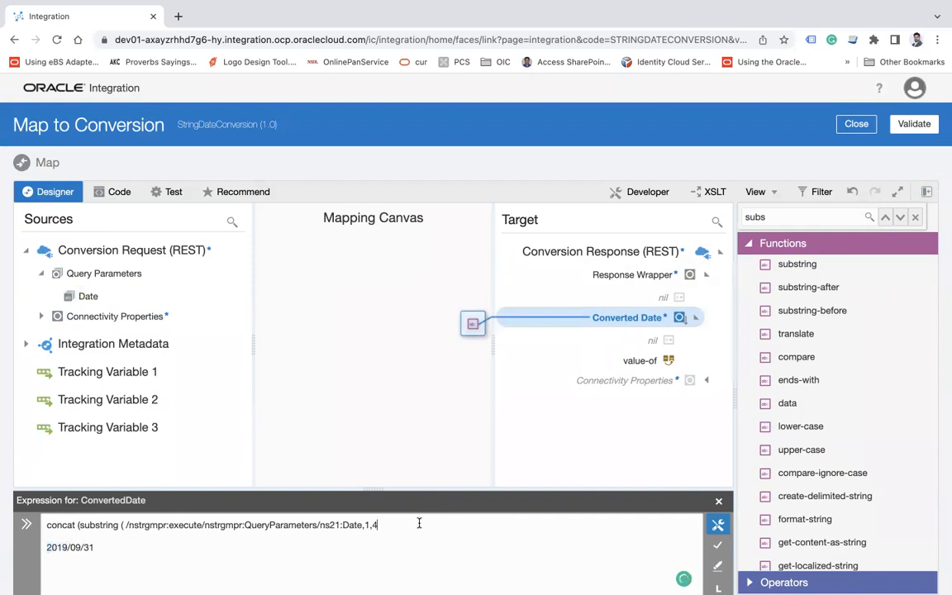
pyautogui.write("),'-',")
# Add a second substring function after the separator and copy the first one's Date path and arguments into it
pyautogui.moveTo(815, 268)
pyautogui.moveTo(815, 268); pyautogui.dragTo(479, 525)
pyautogui.moveTo(376, 527); pyautogui.dragTo(124, 526)
pyautogui.hotkey('ctrl', 'c')
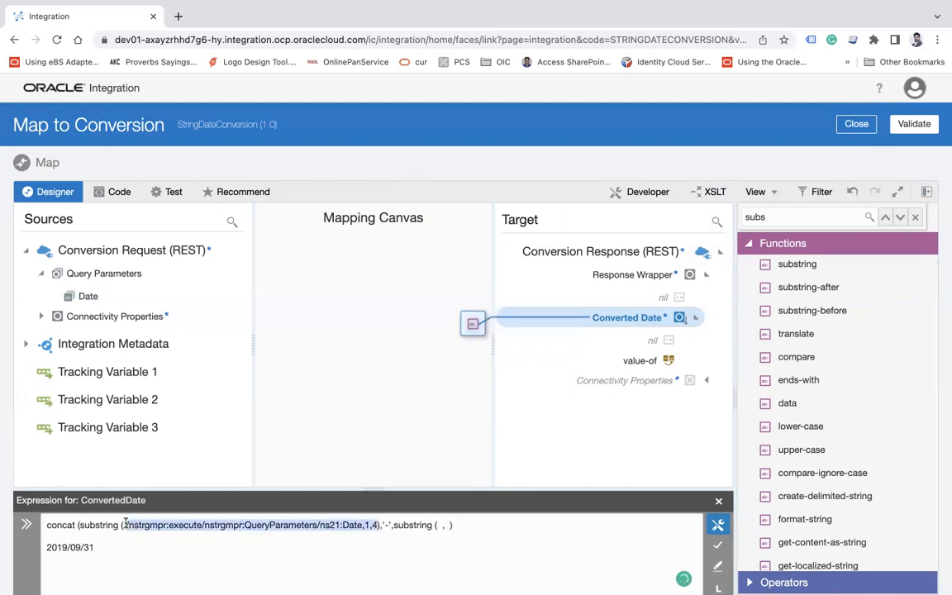
pyautogui.click(442, 525)
pyautogui.hotkey('ctrl', 'v')
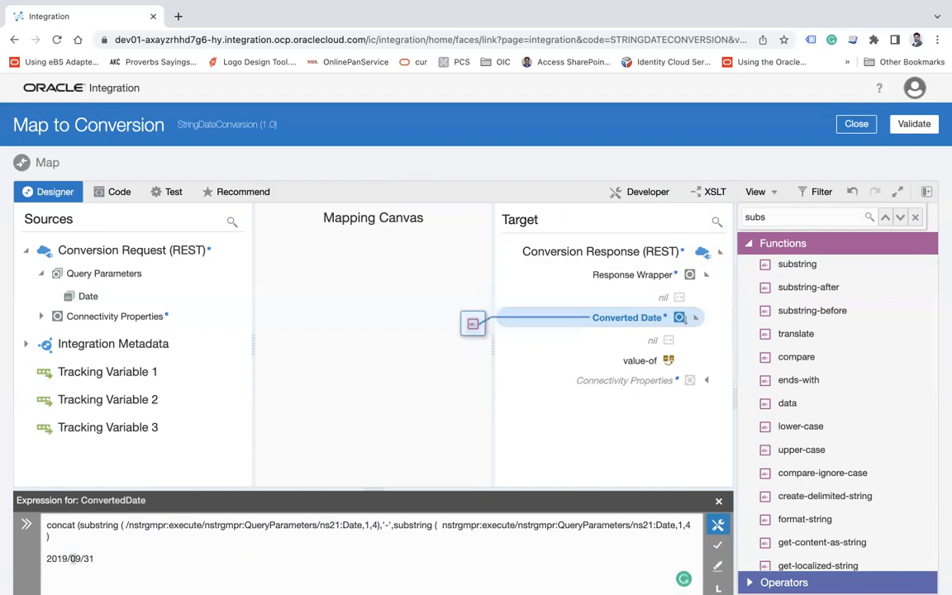
# Set the second substring to start at 6 with length 2, and add another '-' argument after it
pyautogui.press('BackSpace')
pyautogui.write('2')
pyautogui.press('BackSpace')
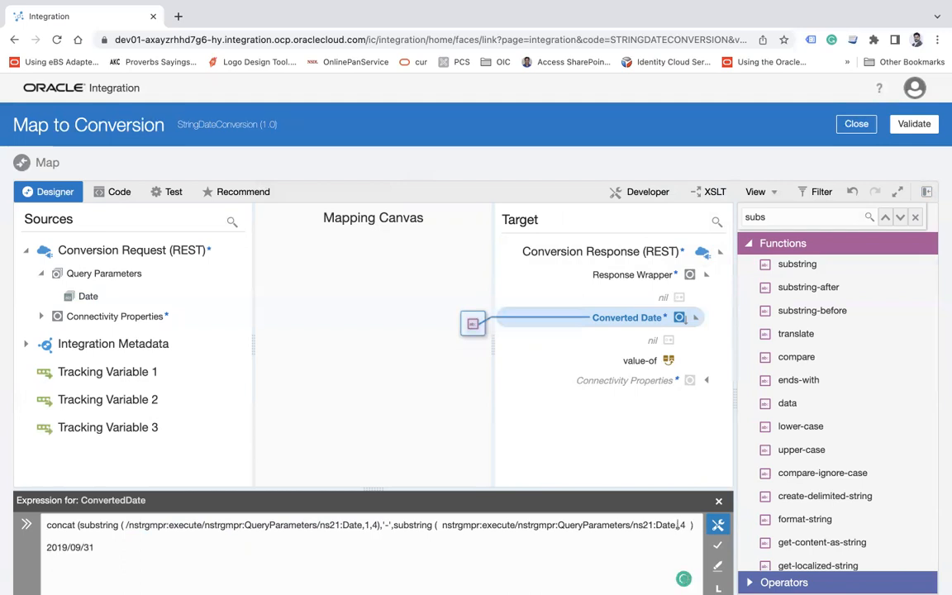
pyautogui.write('6,')
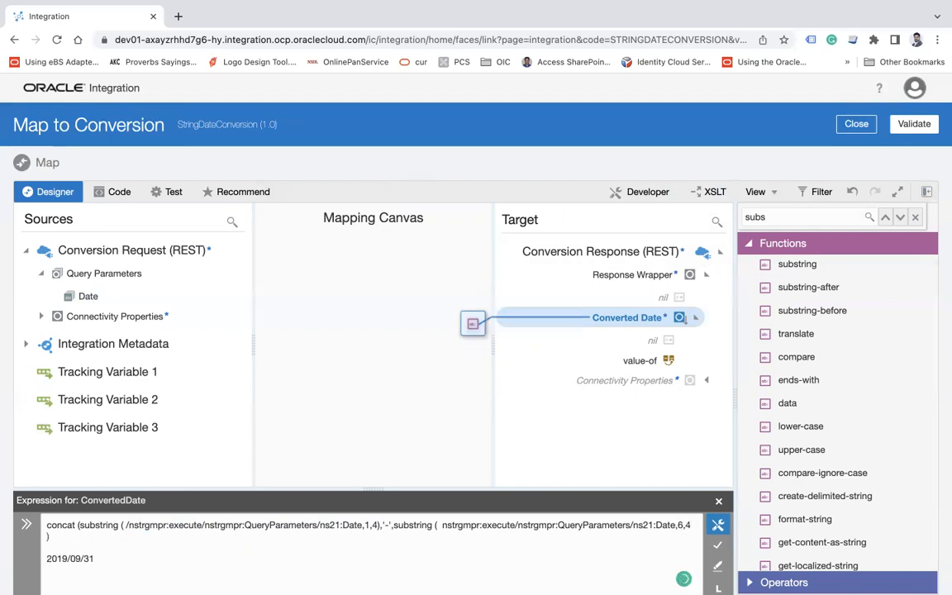
pyautogui.press('BackSpace')
pyautogui.write('2),')
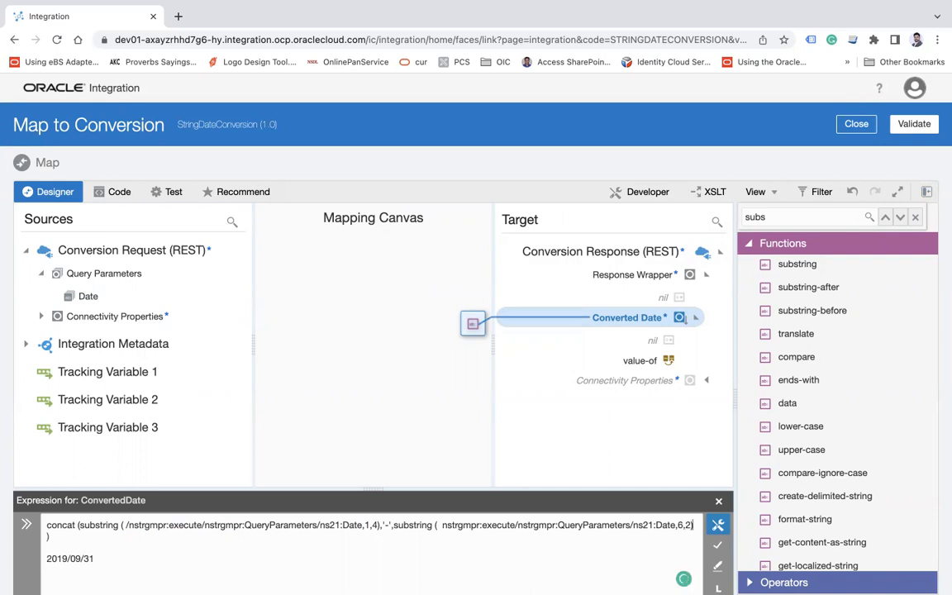
pyautogui.write("'-")
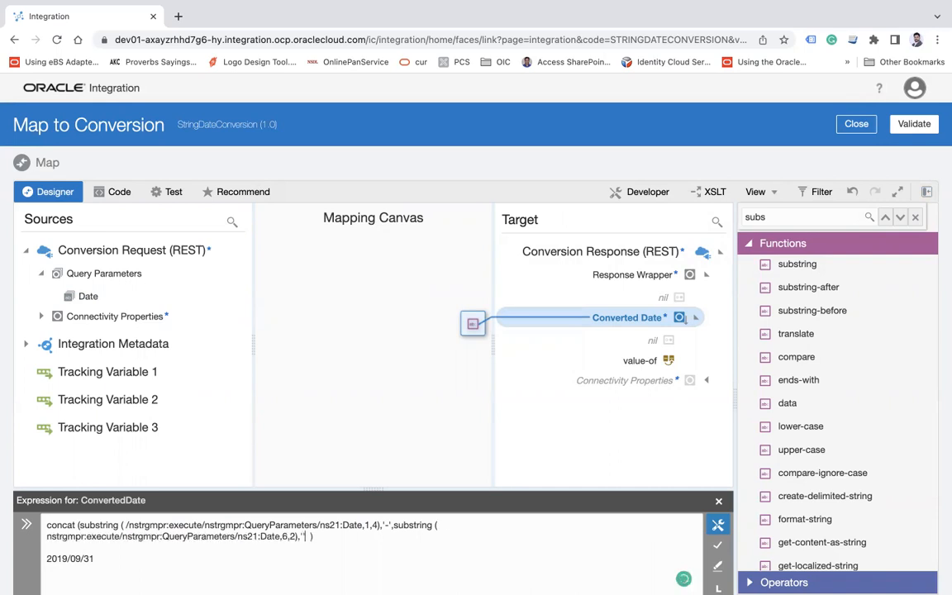
pyautogui.write("'")
pyautogui.write(',')
# Copy the first substring function into concat as the last argument, and set it to start at 9 with length 2
pyautogui.moveTo(83, 525); pyautogui.dragTo(380, 526)
pyautogui.hotkey('ctrl', 'c')
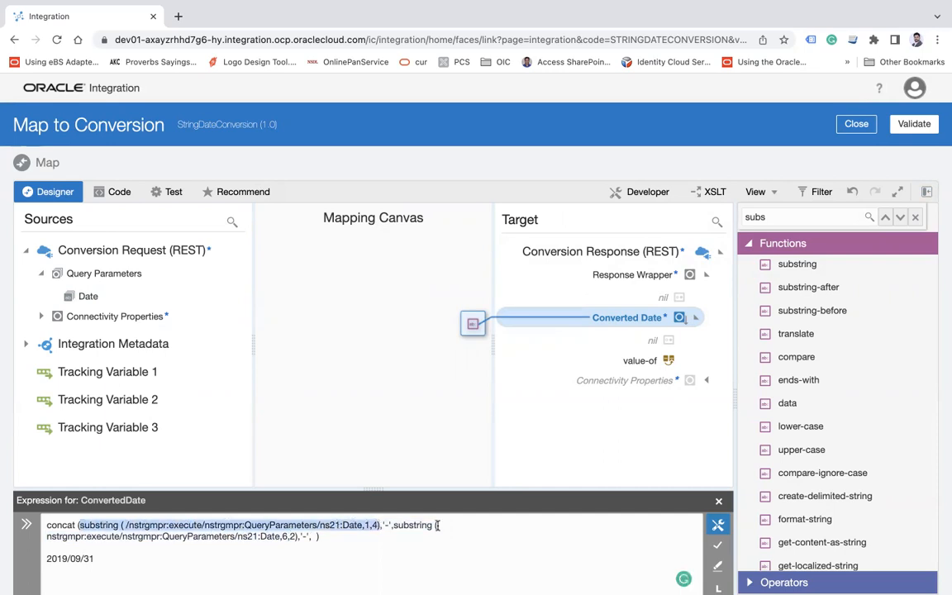
pyautogui.click(315, 535)
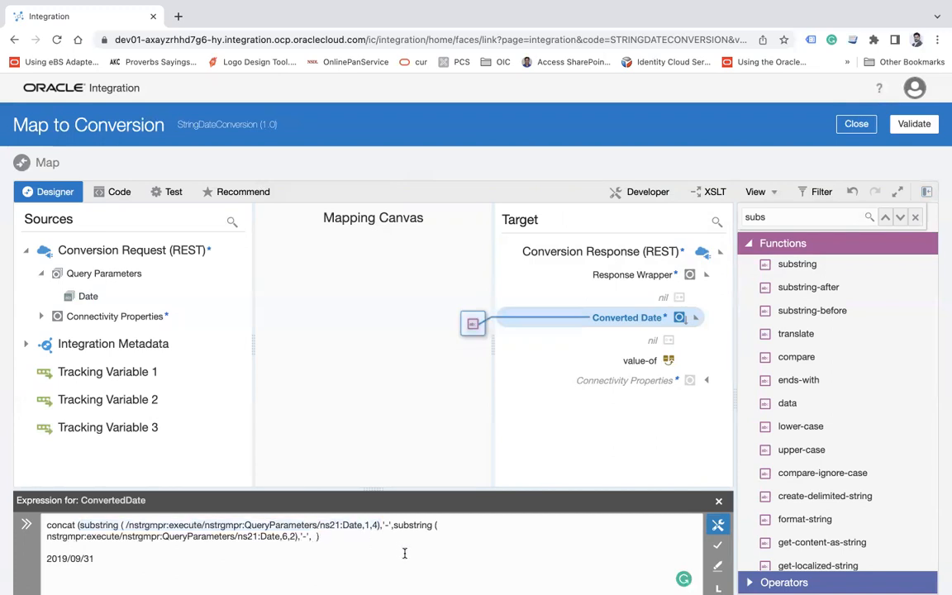
pyautogui.hotkey('ctrl', 'v')
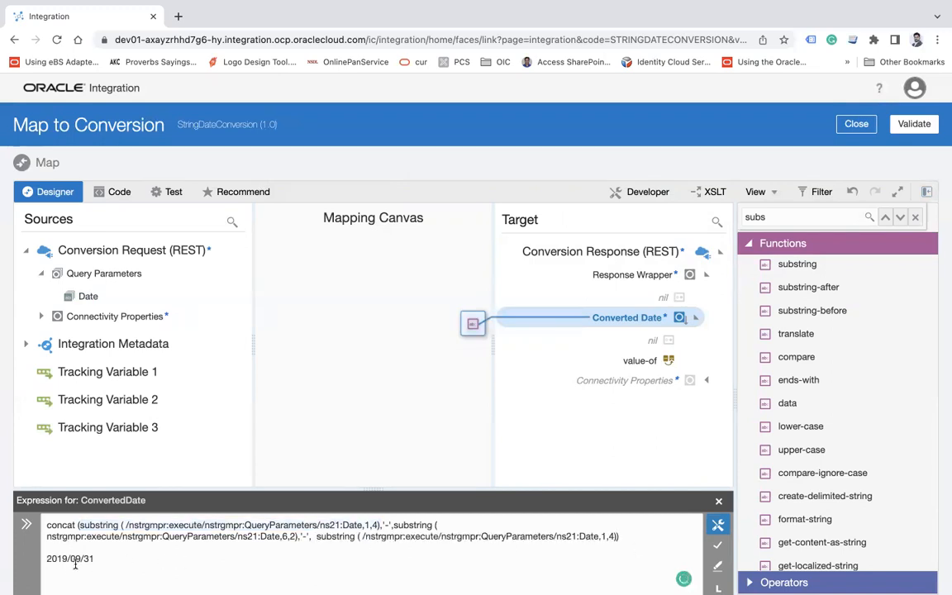
pyautogui.click(606, 536)
pyautogui.press('BackSpace')
pyautogui.write('9')
# Delete the sample date beneath the ConvertedDate expression and save the expression
pyautogui.moveTo(95, 559); pyautogui.dragTo(86, 559)
pyautogui.click(148, 561)
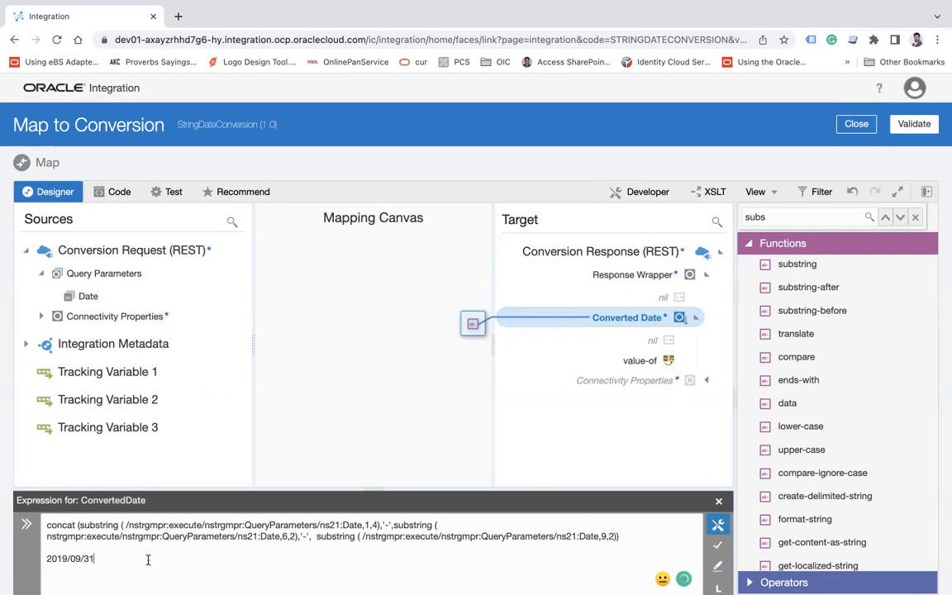
pyautogui.tripleClick(71, 559)
pyautogui.press('BackSpace')
pyautogui.press('BackSpace')
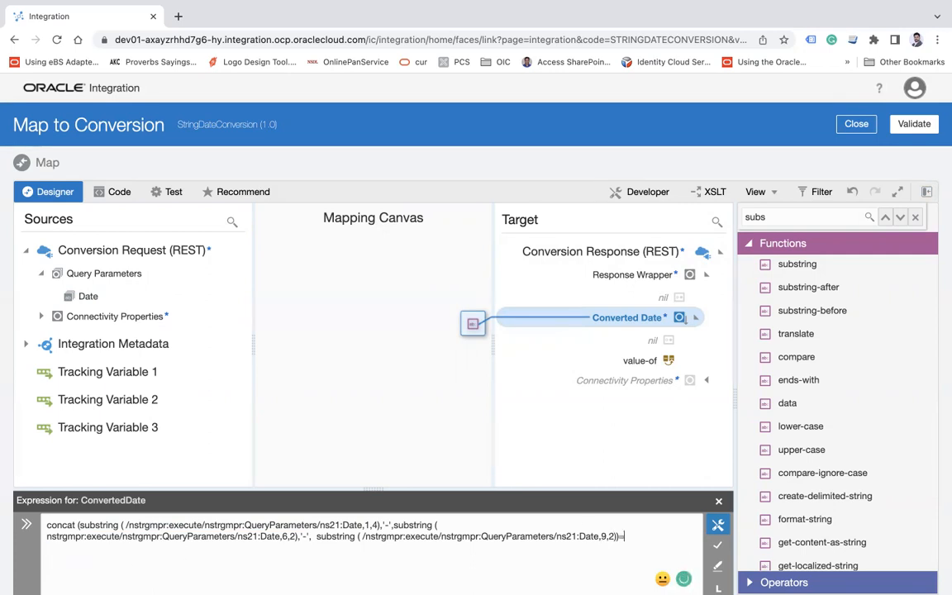
pyautogui.press('BackSpace')
pyautogui.click(717, 546)
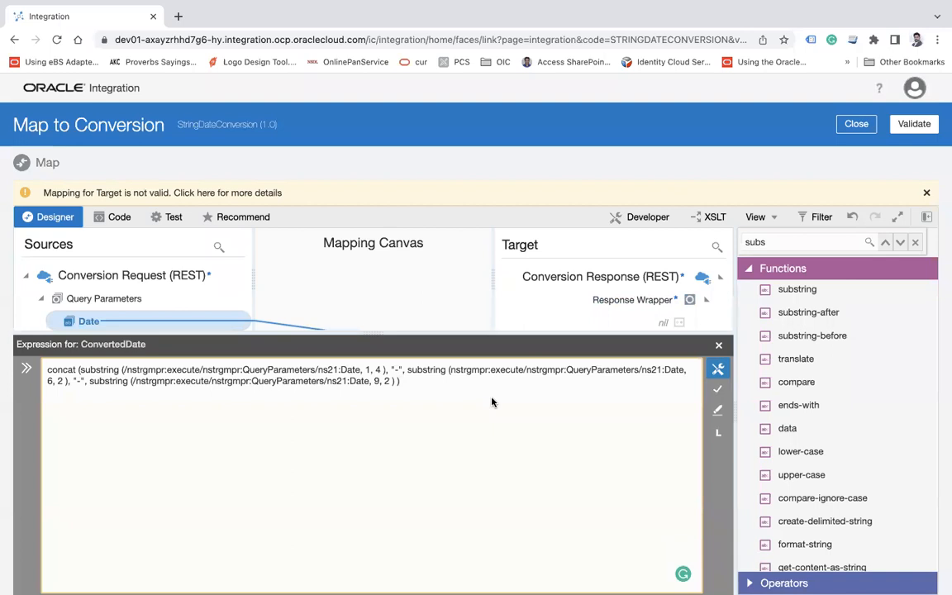
# Reduce concat to the first substring and "-" by deleting the third and second substring arguments, saving the expression after each removal
pyautogui.moveTo(401, 381); pyautogui.dragTo(92, 382)
pyautogui.press('Delete')
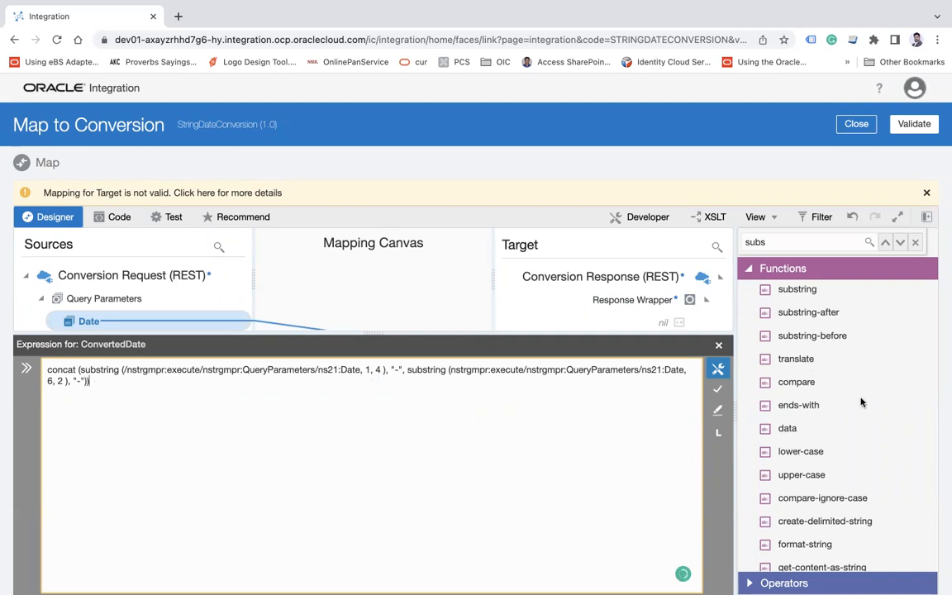
pyautogui.moveTo(762, 451)
pyautogui.click(715, 391)
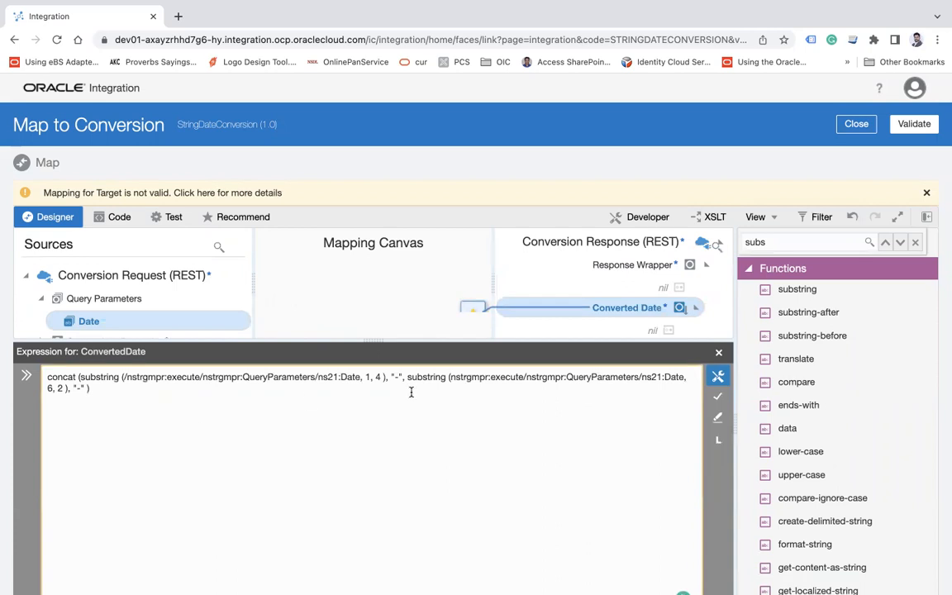
pyautogui.moveTo(403, 377); pyautogui.dragTo(388, 405)
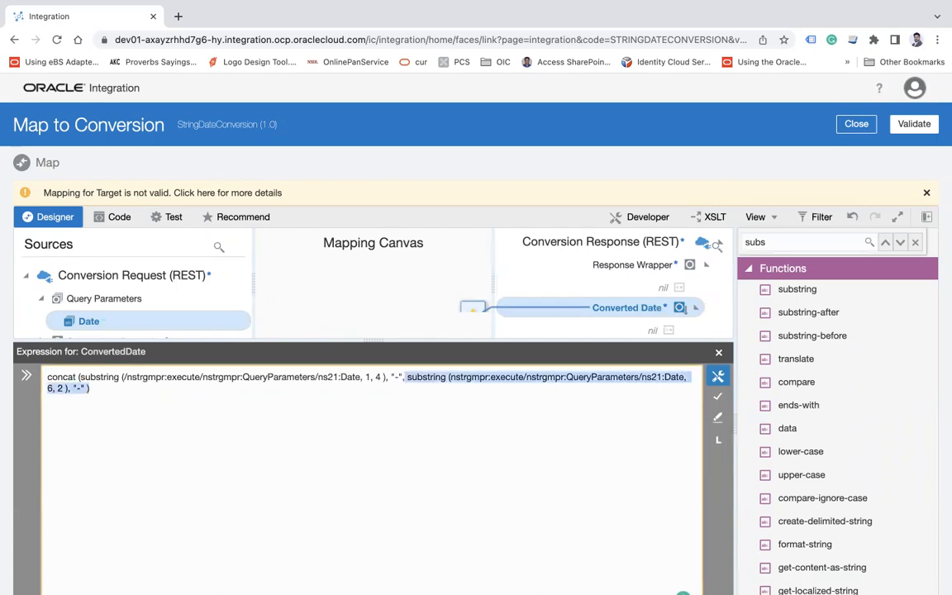
pyautogui.press('BackSpace')
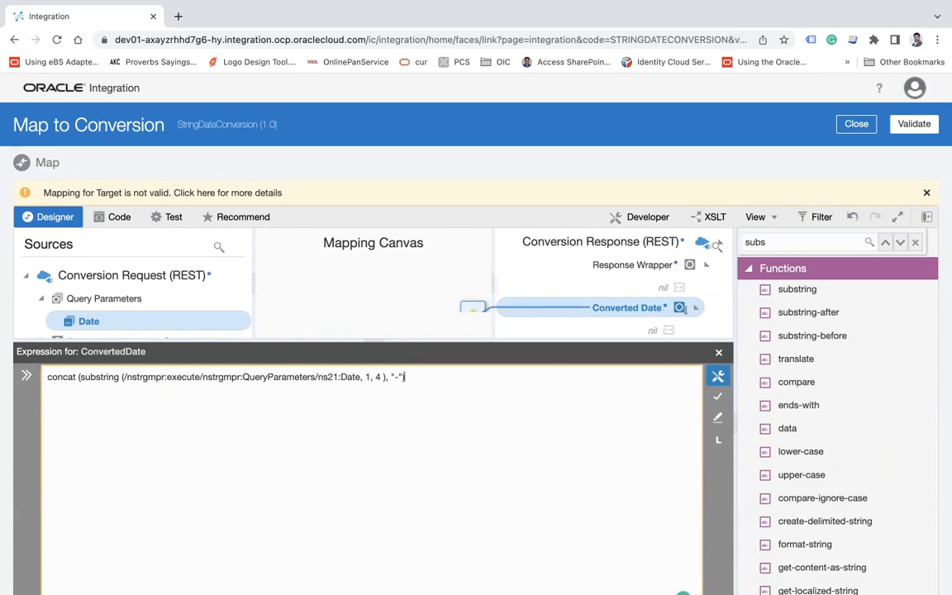
pyautogui.click(719, 397)
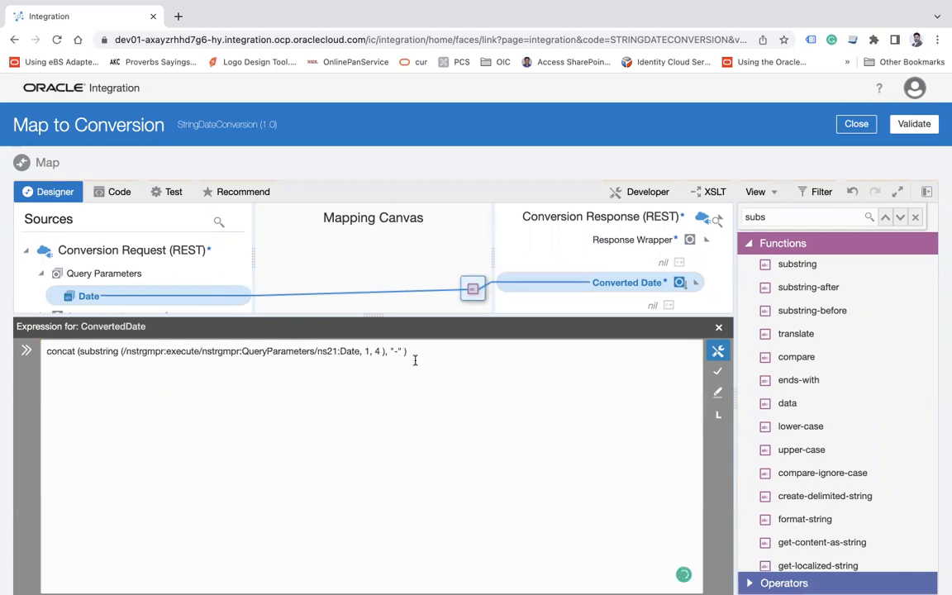
# Duplicate the substring and "-" arguments inside concat with start 6 and length 2, and write the sample date 2019/01/28 beneath the expression
pyautogui.moveTo(403, 353); pyautogui.dragTo(82, 351)
pyautogui.hotkey('ctrl', 'c')
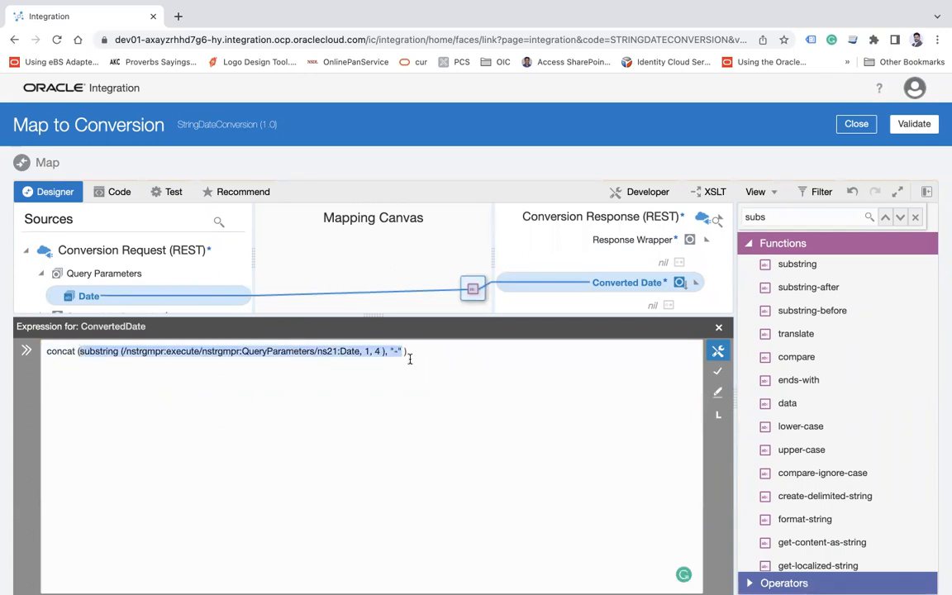
pyautogui.click(473, 370)
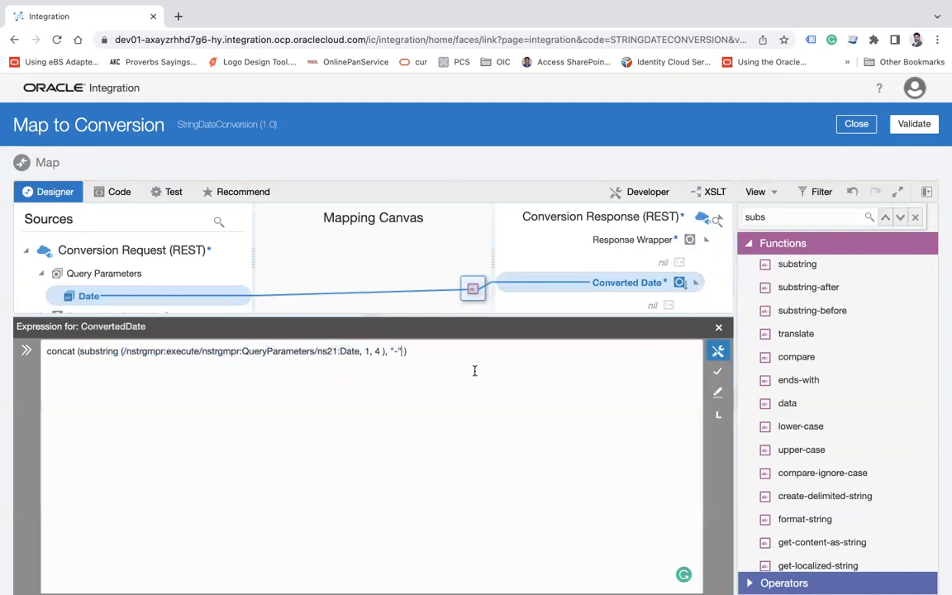
pyautogui.hotkey('ctrl', 'v')
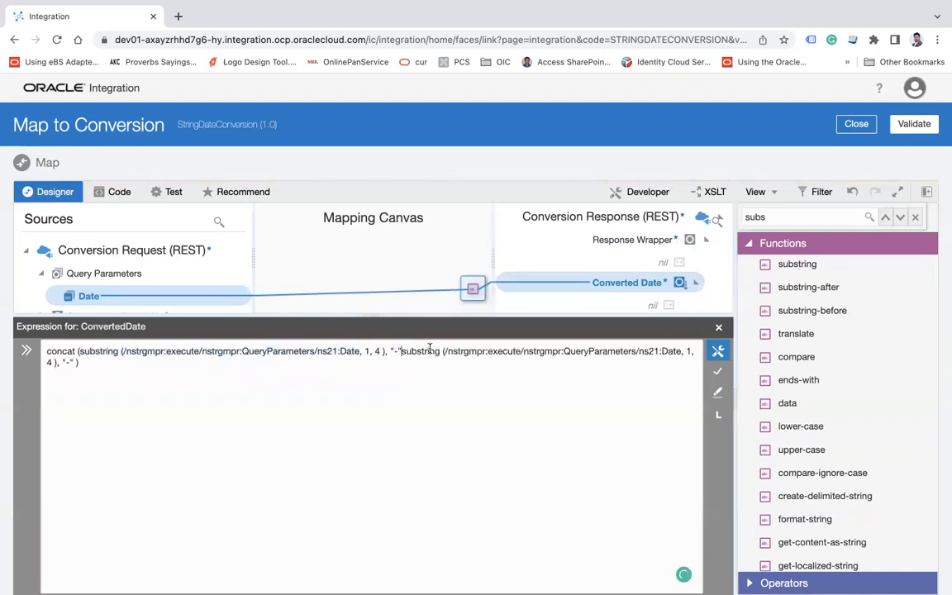
pyautogui.write(',')
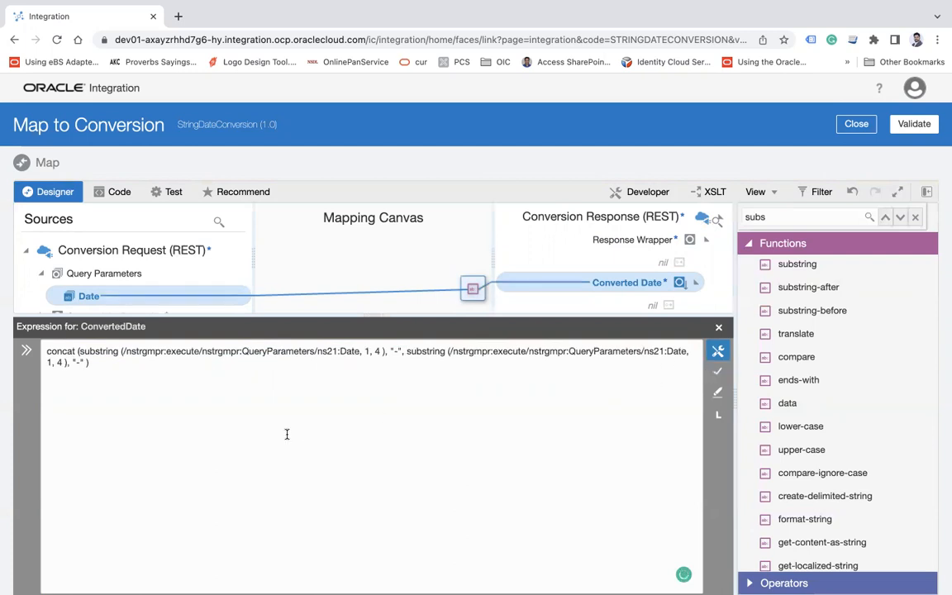
pyautogui.click(104, 367)
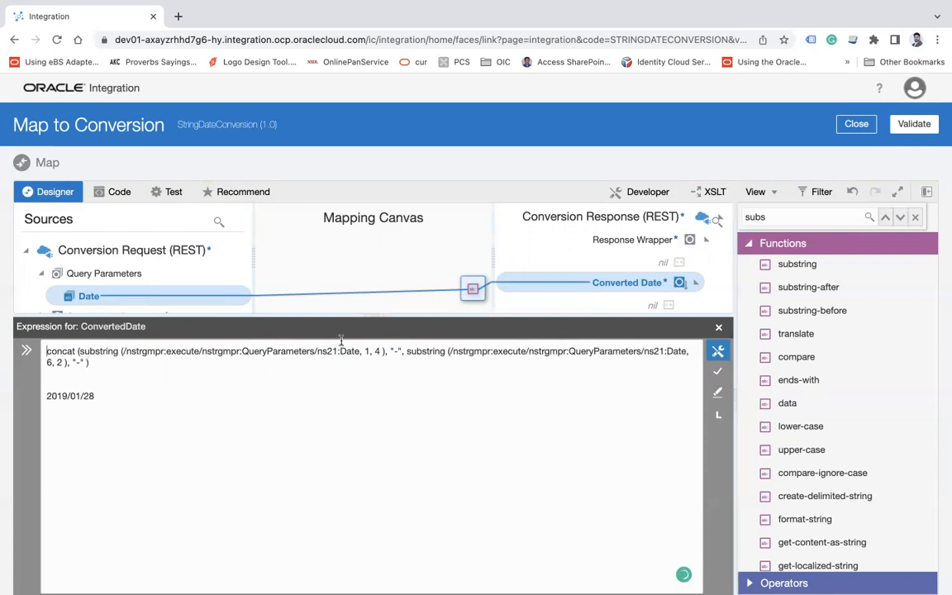
# Append a copy of the second substring as concat's last argument, with start 9, length 2 and no trailing "-"
pyautogui.moveTo(406, 351); pyautogui.dragTo(307, 351)
pyautogui.moveTo(163, 361); pyautogui.dragTo(78, 364)
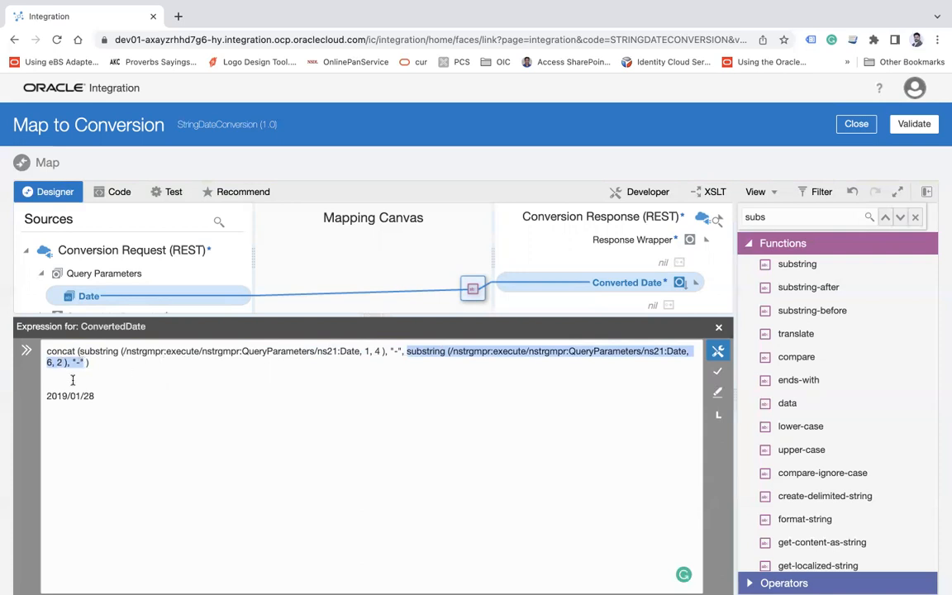
pyautogui.hotkey('ctrl', 'c')
pyautogui.click(84, 362)
pyautogui.write(',')
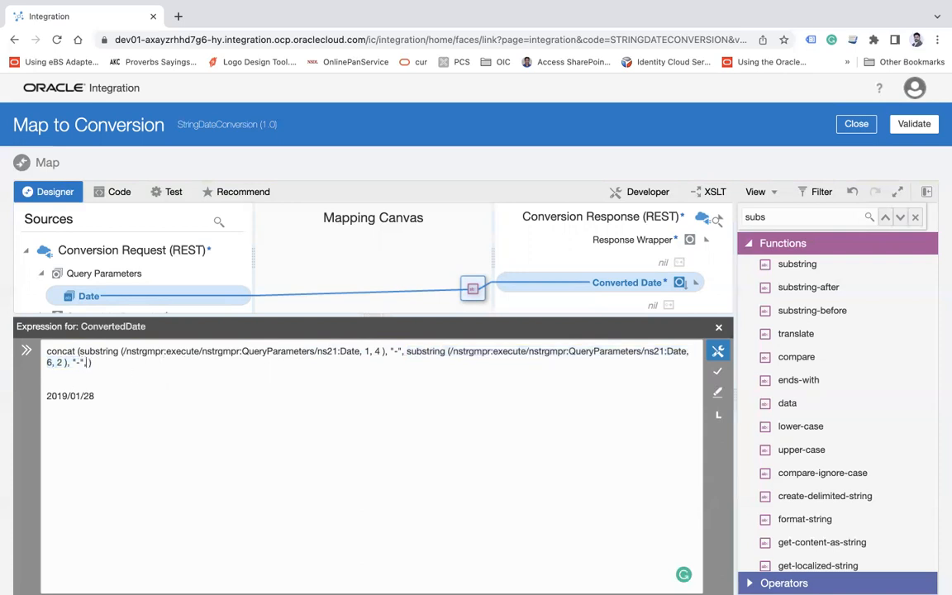
pyautogui.hotkey('ctrl', 'v')
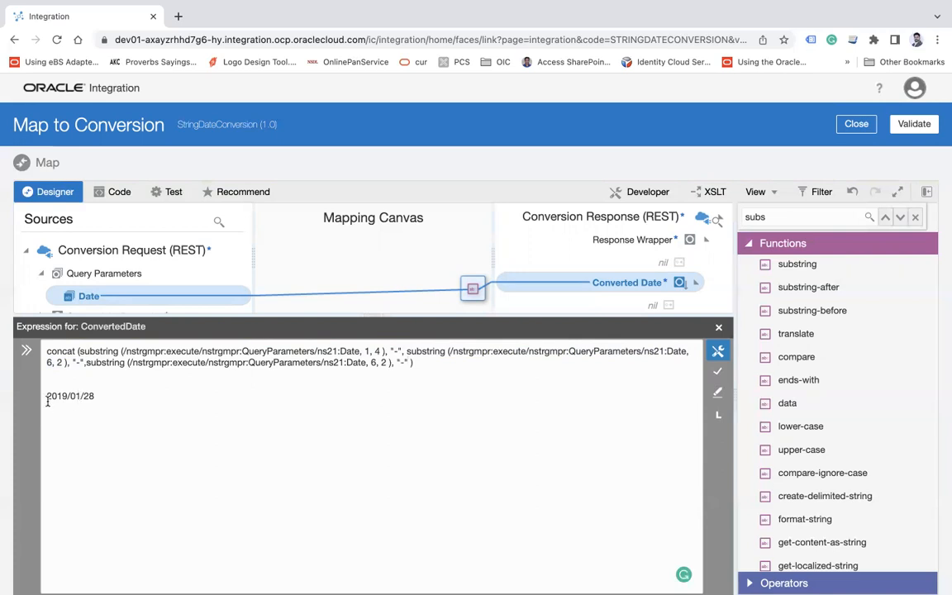
pyautogui.click(374, 362)
# Remove the sample date 2019/01/28 below the completed concat expression and save the expression
pyautogui.moveTo(130, 398); pyautogui.dragTo(47, 375)
pyautogui.press('BackSpace')
pyautogui.press('BackSpace')
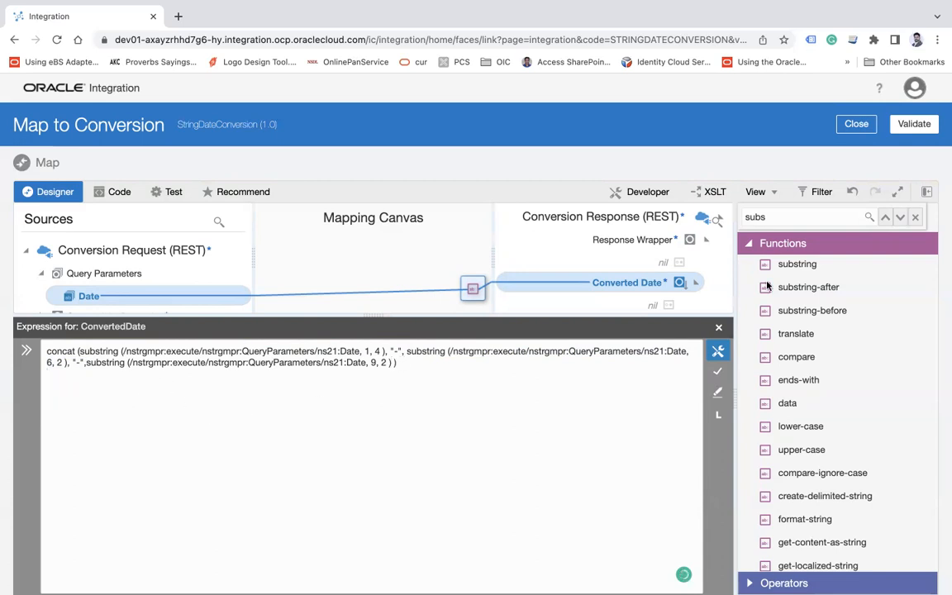
pyautogui.click(718, 372)
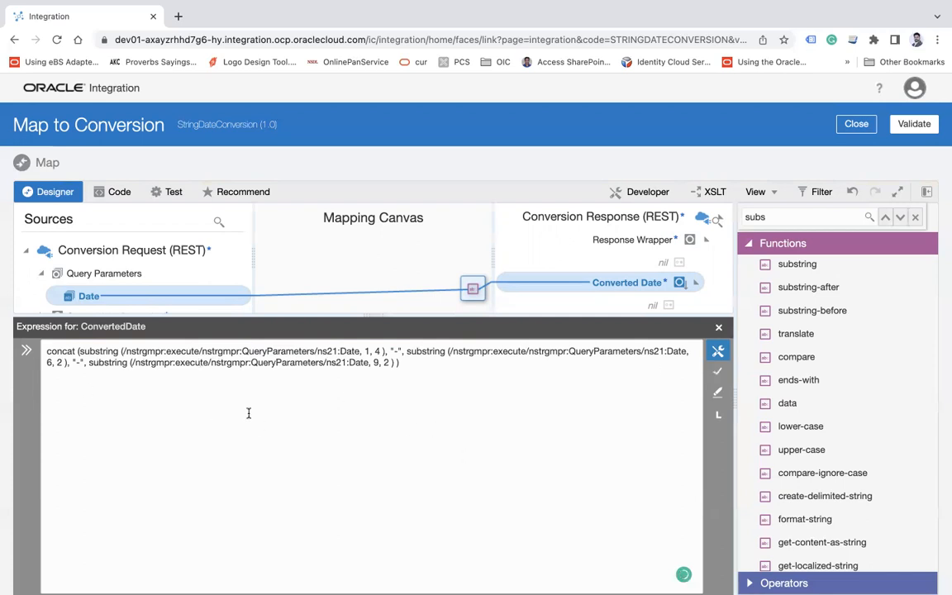
# Review the concat expression, checking each substring's start position and length and the "-" separators
pyautogui.doubleClick(62, 353)
pyautogui.moveTo(385, 351); pyautogui.dragTo(47, 353)
pyautogui.click(398, 444)
pyautogui.moveTo(381, 353); pyautogui.dragTo(370, 354)
pyautogui.doubleClick(395, 350)
pyautogui.doubleClick(48, 362)
pyautogui.doubleClick(59, 362)
pyautogui.doubleClick(376, 362)
pyautogui.doubleClick(385, 362)
# Validate the Map to Conversion mapping and return to the integration canvas
pyautogui.click(914, 124)
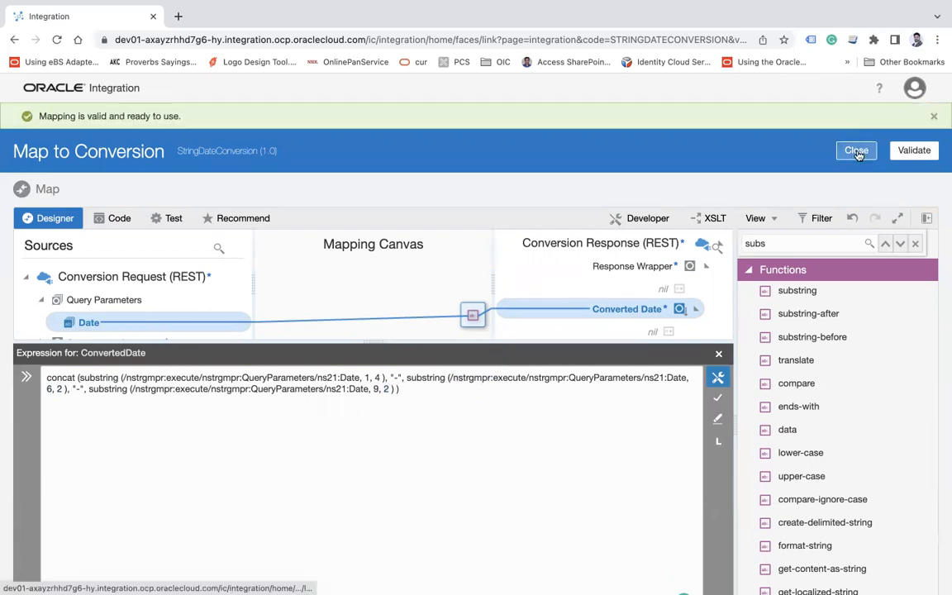
pyautogui.click(857, 152)
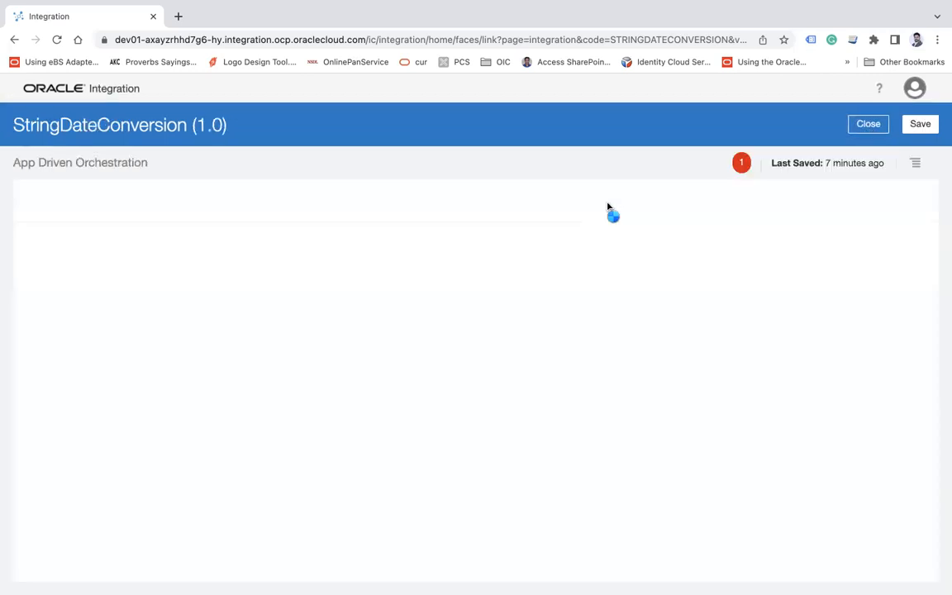
# Assign the Date query parameter as the primary tracking field, and save and close the integration
pyautogui.click(915, 163)
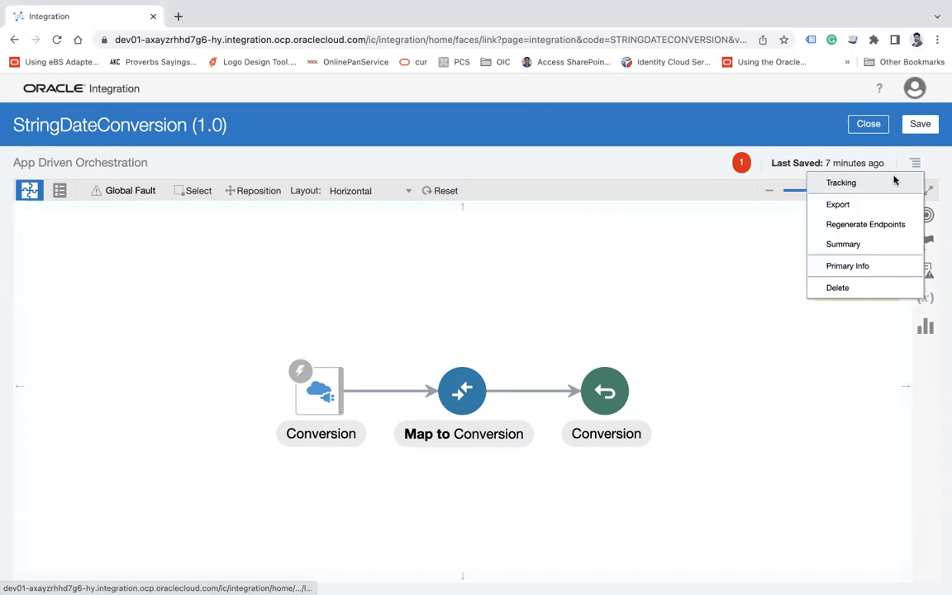
pyautogui.click(851, 188)
pyautogui.moveTo(153, 247); pyautogui.dragTo(389, 256)
pyautogui.click(808, 543)
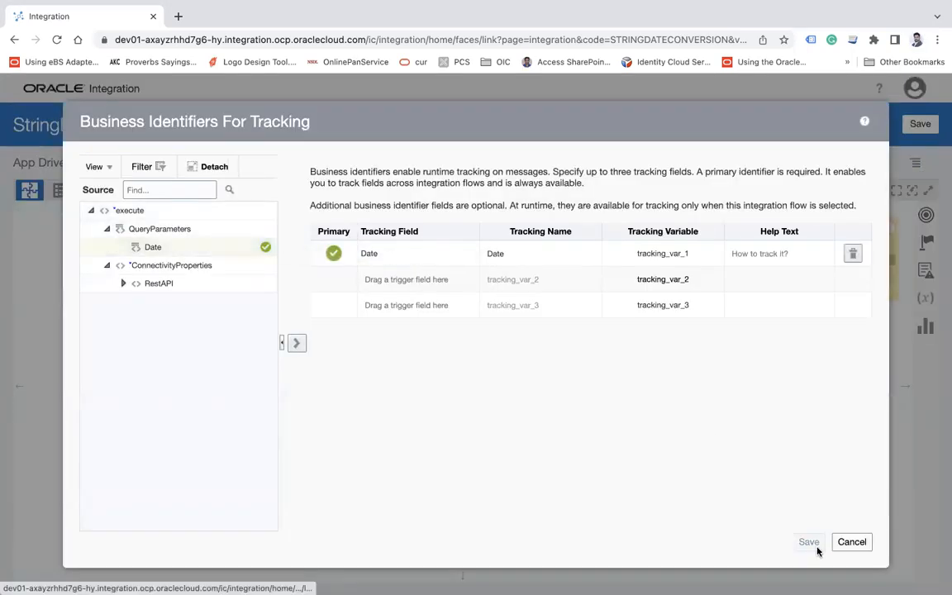
pyautogui.click(924, 125)
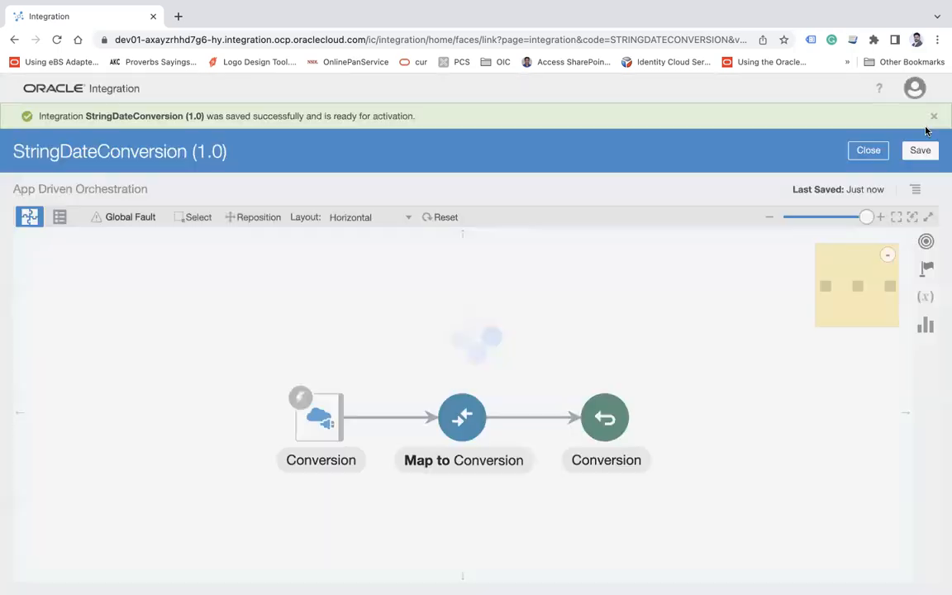
pyautogui.click(868, 150)
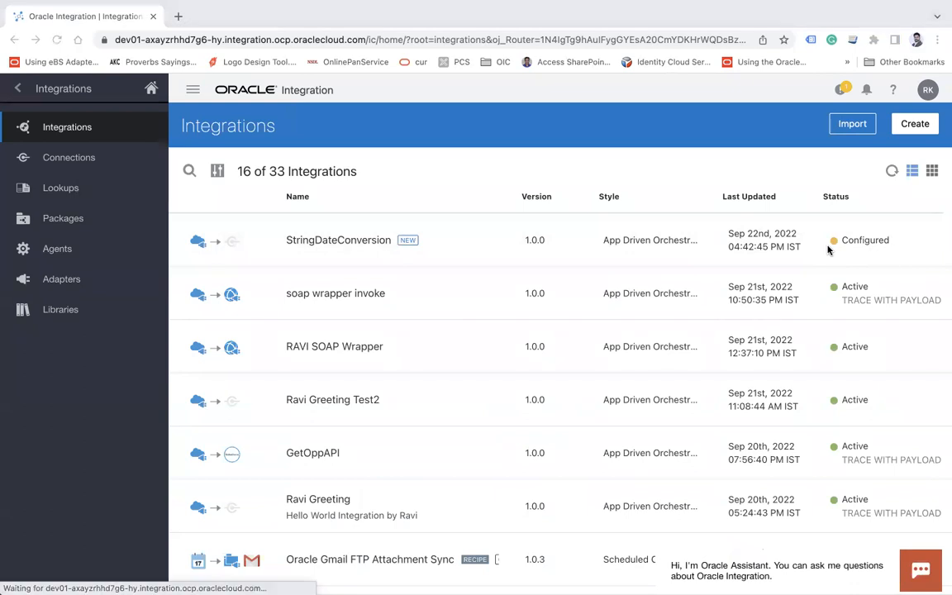
# Activate the StringDateConversion integration with tracing and payload included, and refresh the integrations list
pyautogui.moveTo(432, 7)
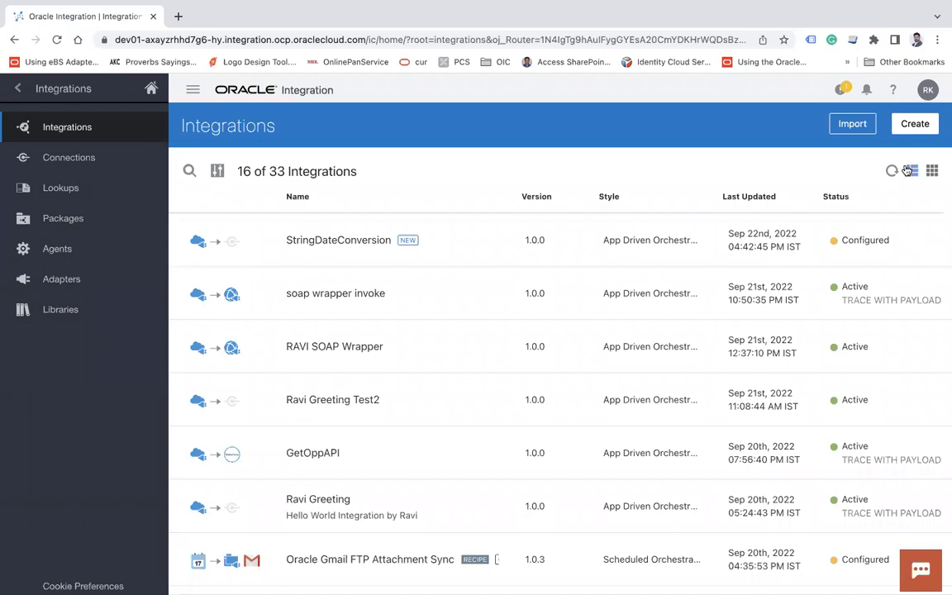
pyautogui.click(823, 242)
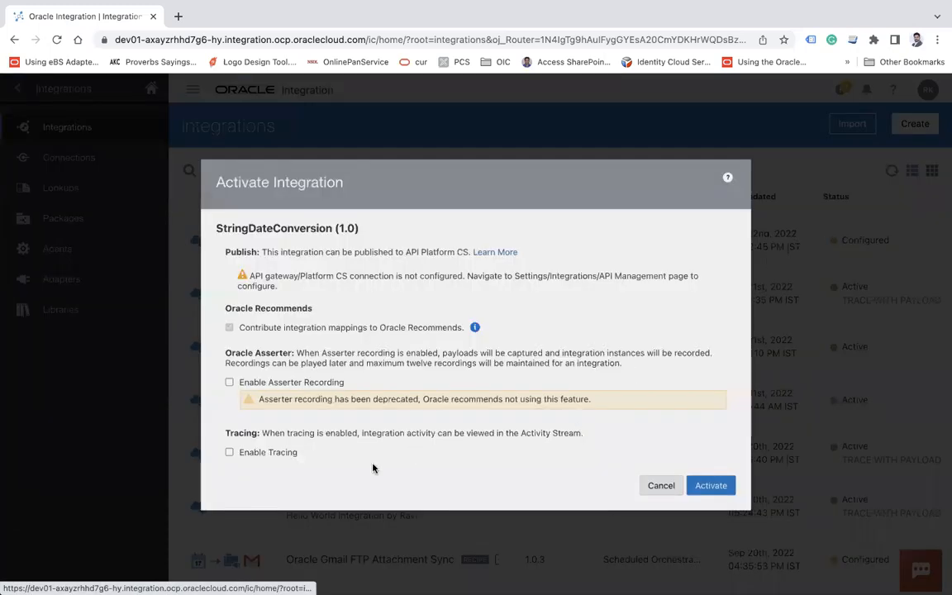
pyautogui.click(257, 462)
pyautogui.click(257, 484)
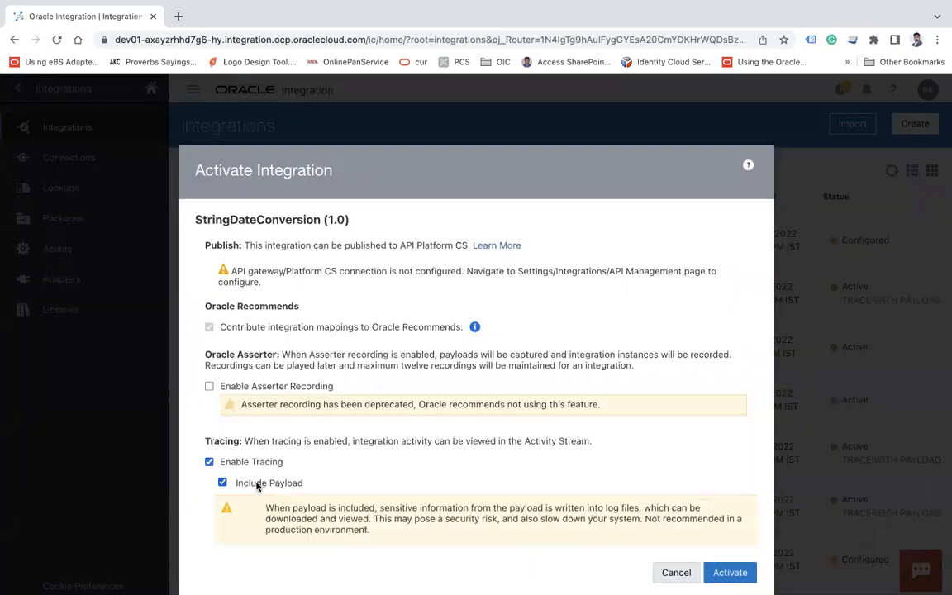
pyautogui.click(730, 572)
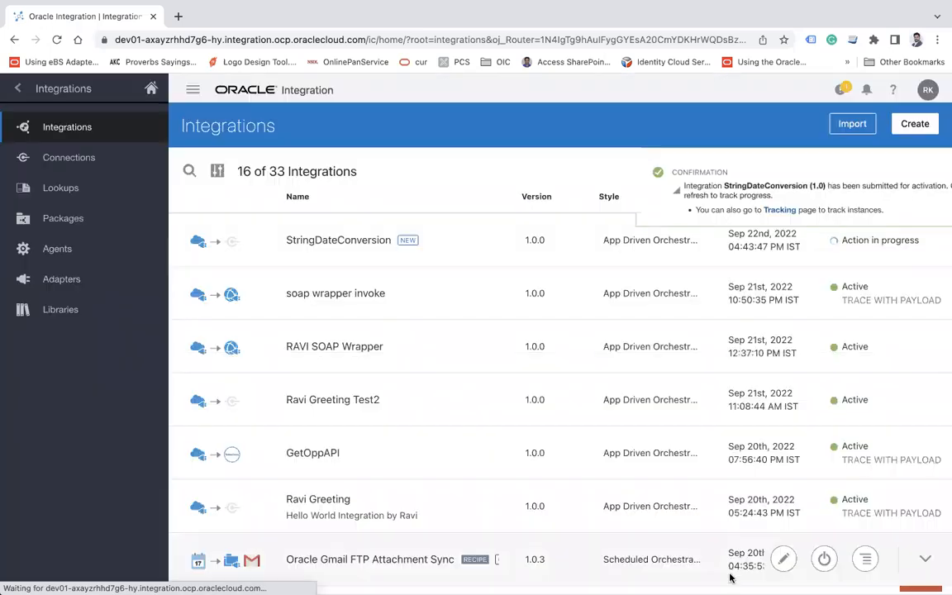
pyautogui.click(928, 171)
pyautogui.click(893, 170)
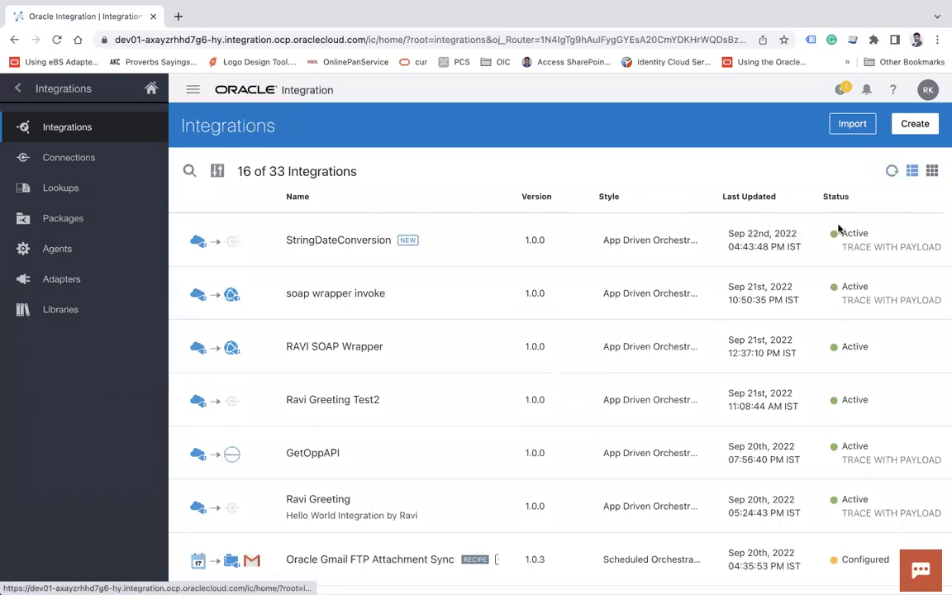
# Open the test page of the StringDateConversion integration and enter 2019/02/30 as the Date URI parameter
pyautogui.click(791, 244)
pyautogui.click(651, 313)
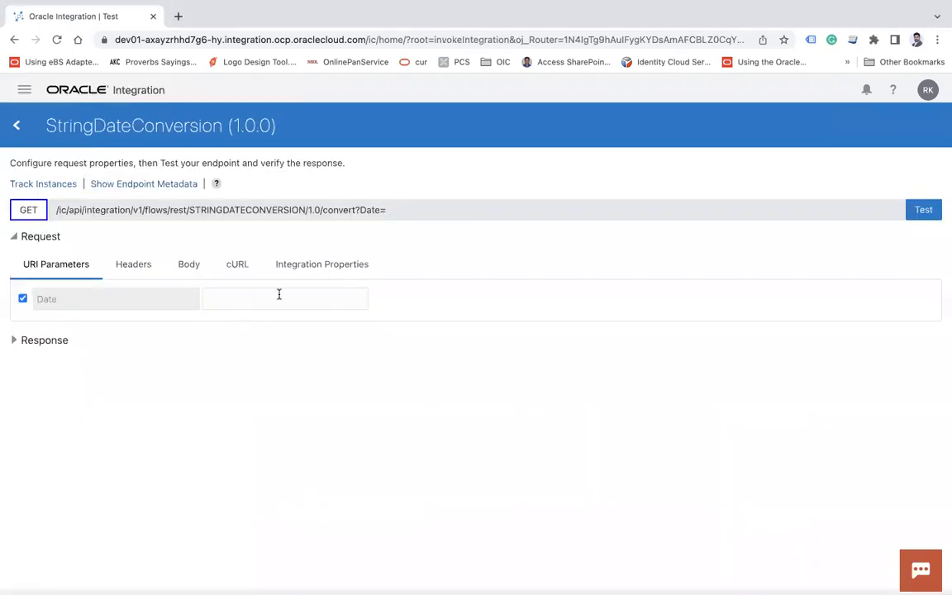
pyautogui.click(271, 296)
pyautogui.write('2019')
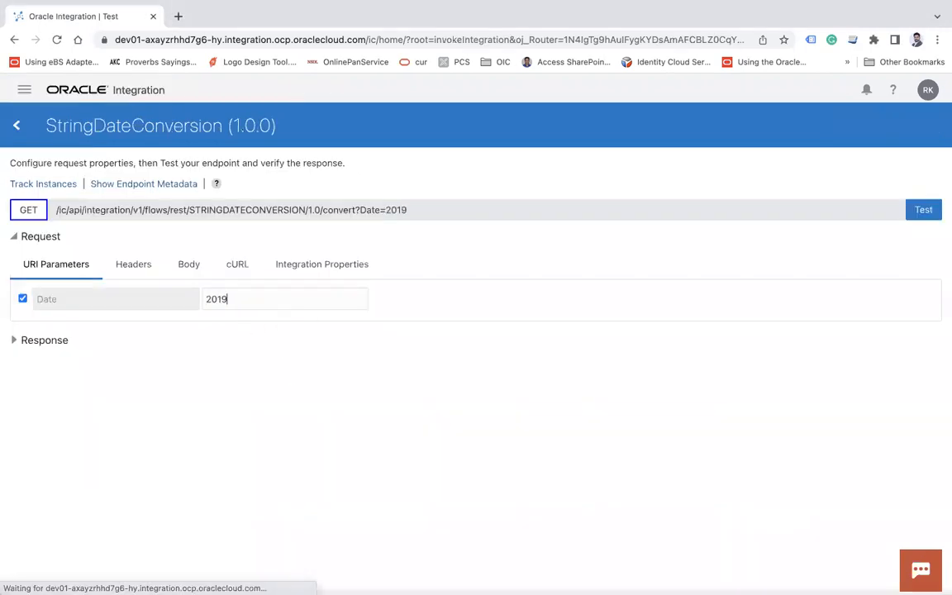
pyautogui.write('/02')
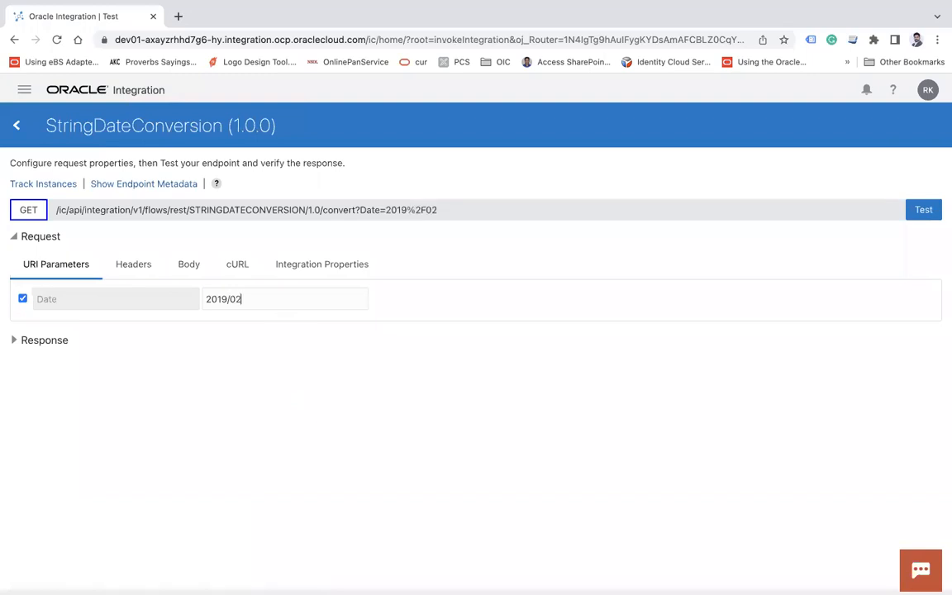
pyautogui.write('/30')
# Correct the Date parameter to 2019/03/30, run the test, and check the converted day in the response body
pyautogui.click(240, 298)
pyautogui.press('Left')
pyautogui.press('Right')
pyautogui.press('BackSpace')
pyautogui.write('3')
pyautogui.click(924, 213)
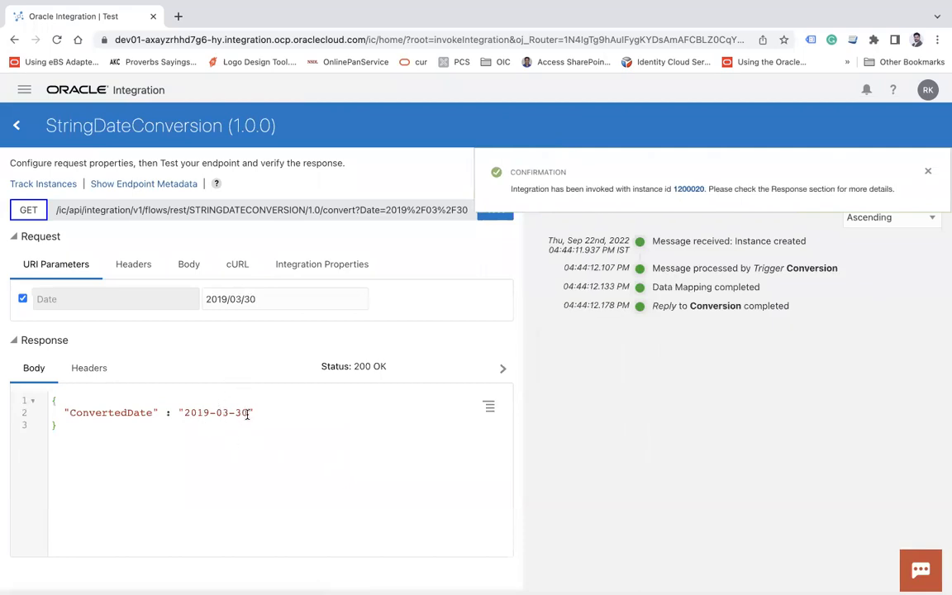
pyautogui.doubleClick(240, 413)
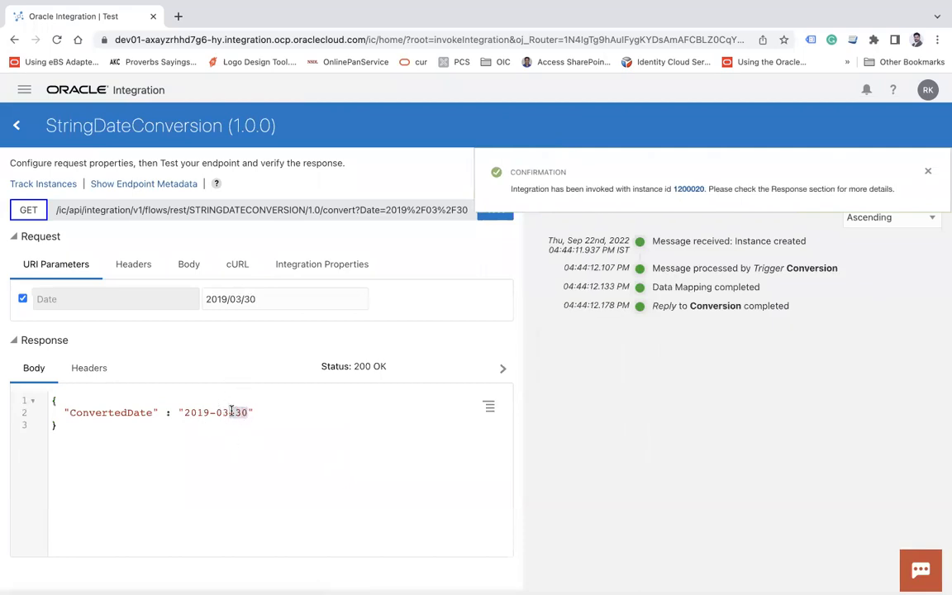
# Change the Date parameter to 2022/12/30 and run the integration test again
pyautogui.click(227, 298)
pyautogui.press('BackSpace')
pyautogui.press('BackSpace')
pyautogui.write('22')
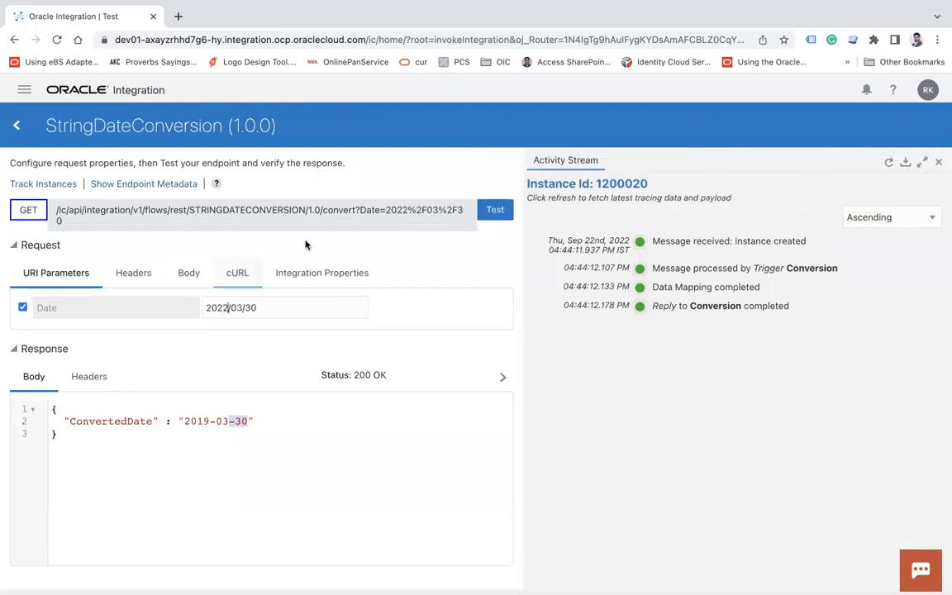
pyautogui.click(235, 307)
pyautogui.press('BackSpace')
pyautogui.press('BackSpace')
pyautogui.write('12')
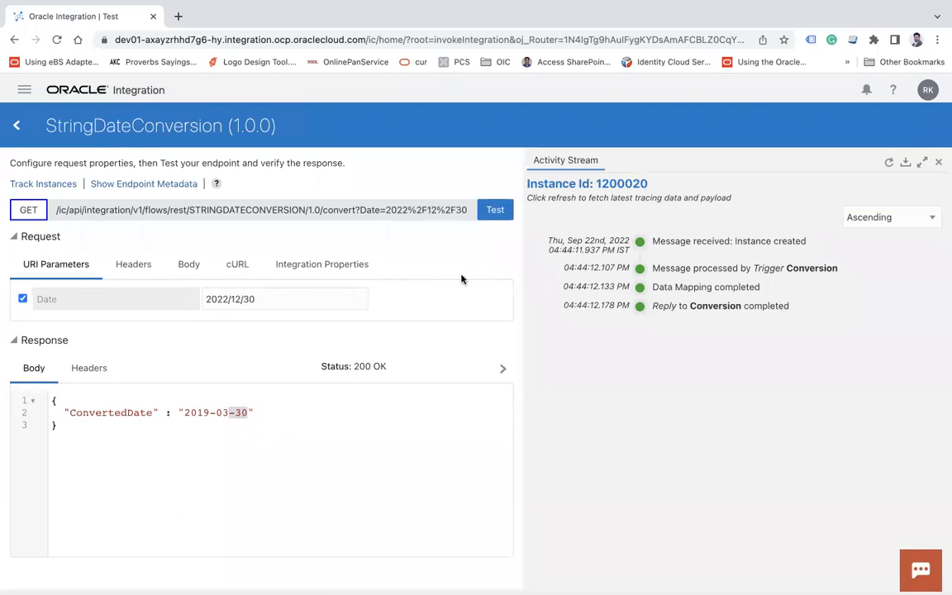
pyautogui.click(498, 212)
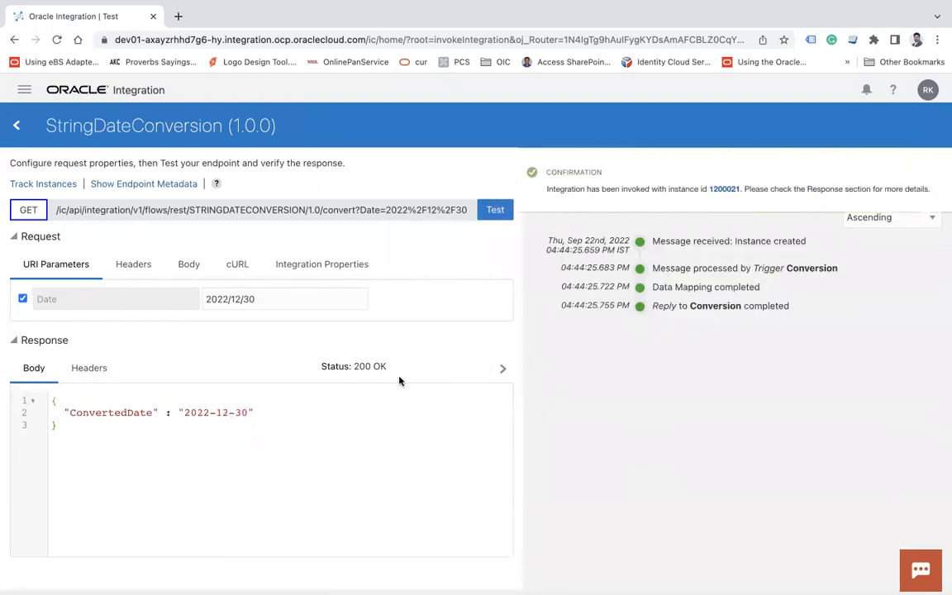